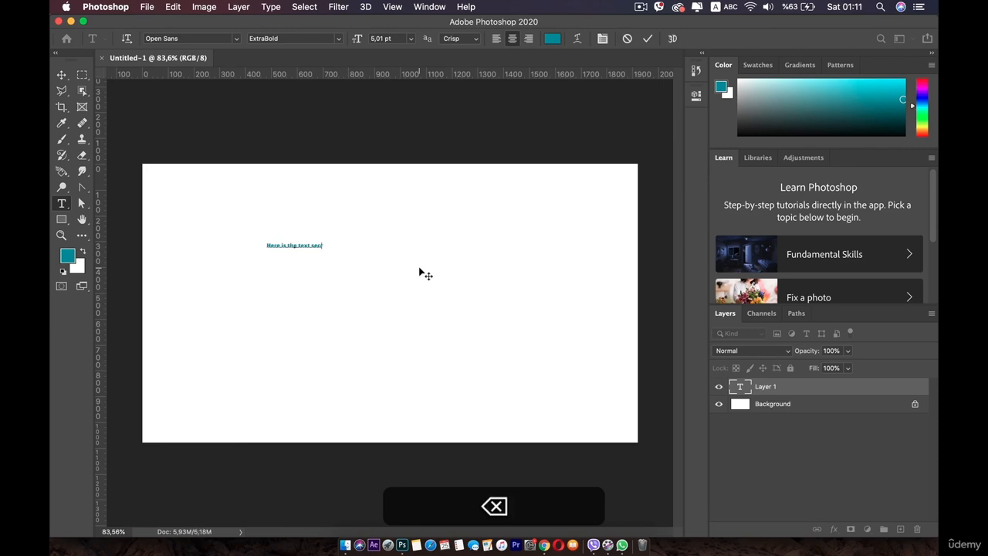
Commit the text layer "Here is the text section" and try reopening and closing it for editing.
{"action": "left_click", "coordinate": [62, 75]}
{"action": "double_click", "coordinate": [278, 246]}
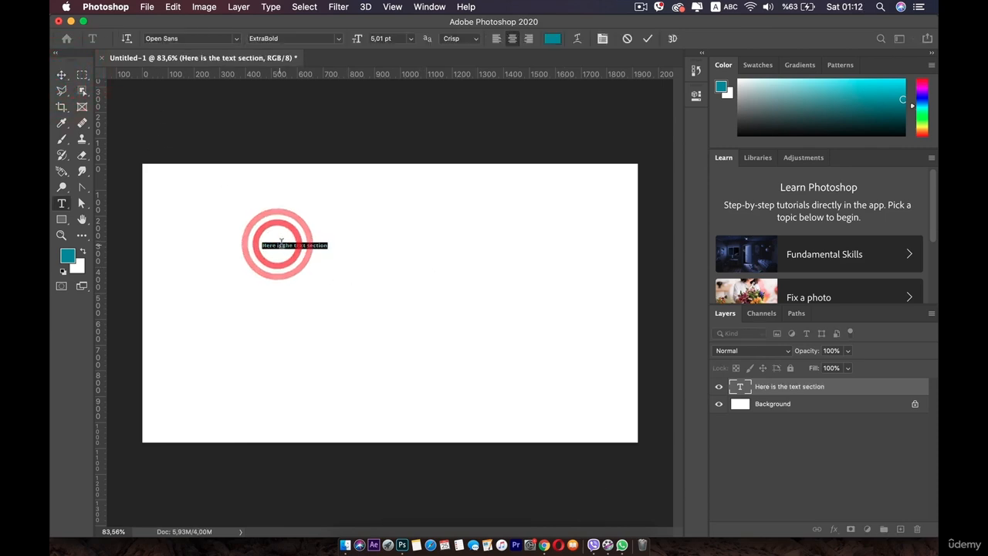
{"action": "left_click", "coordinate": [63, 74]}
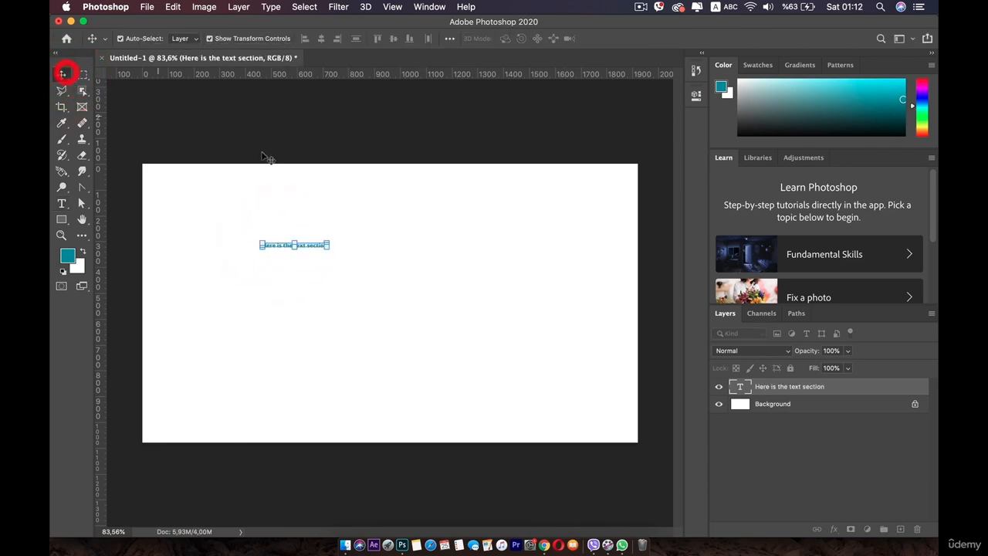
{"action": "double_click", "coordinate": [277, 245]}
{"action": "left_click", "coordinate": [62, 75]}
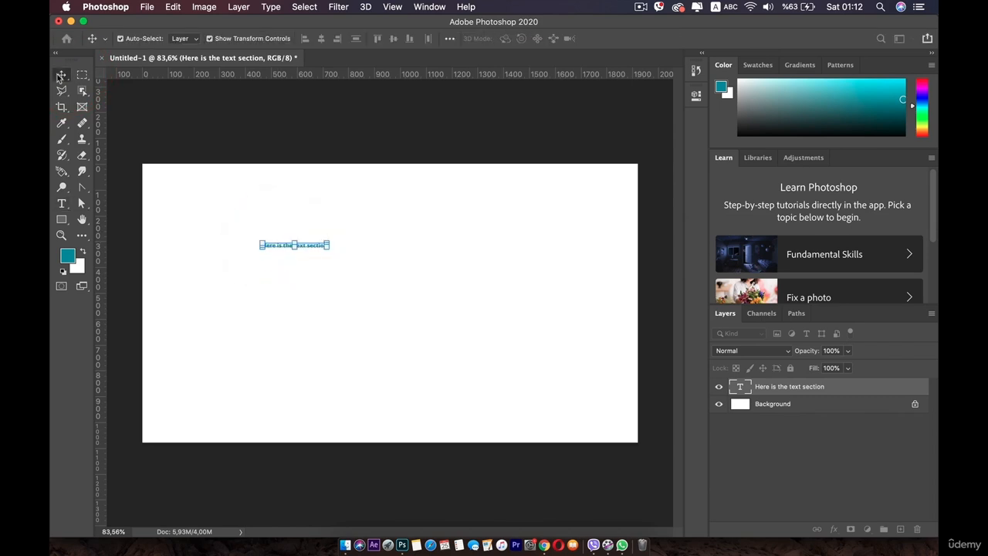
{"action": "key", "text": "super+z"}
{"action": "key", "text": "super+z"}
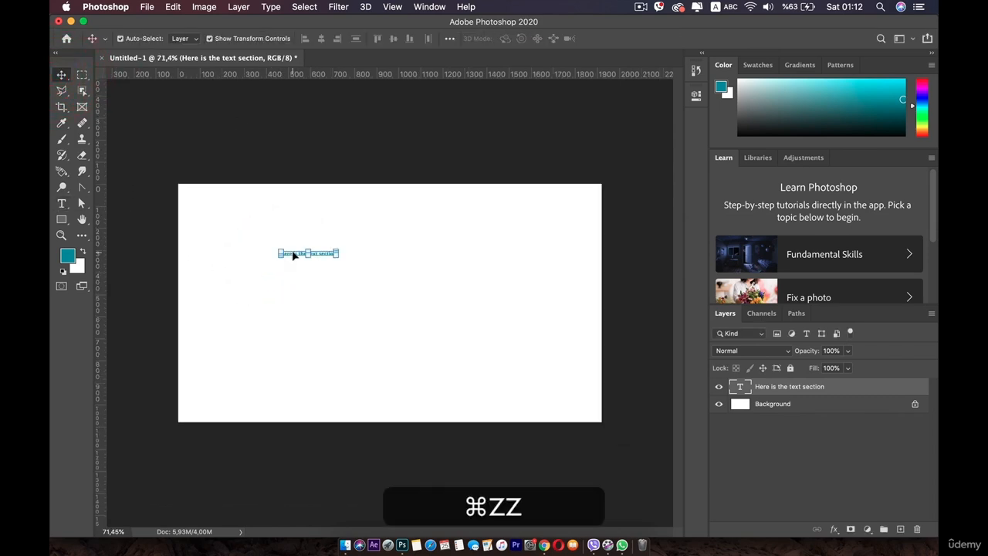
Select the whole line "Here is the text section" for editing with the Type tool.
{"action": "left_click", "coordinate": [62, 202]}
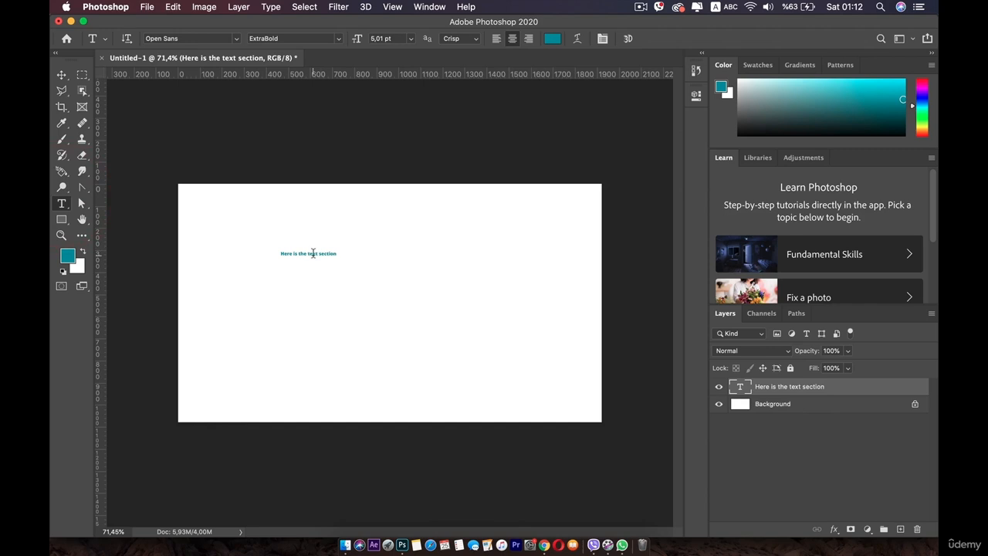
{"action": "left_click", "coordinate": [312, 254]}
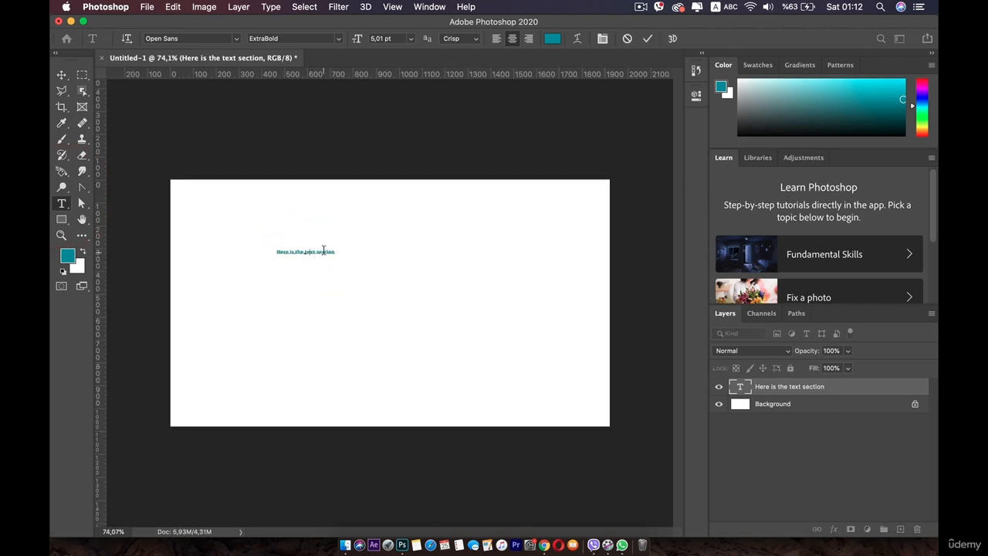
{"action": "triple_click", "coordinate": [323, 251]}
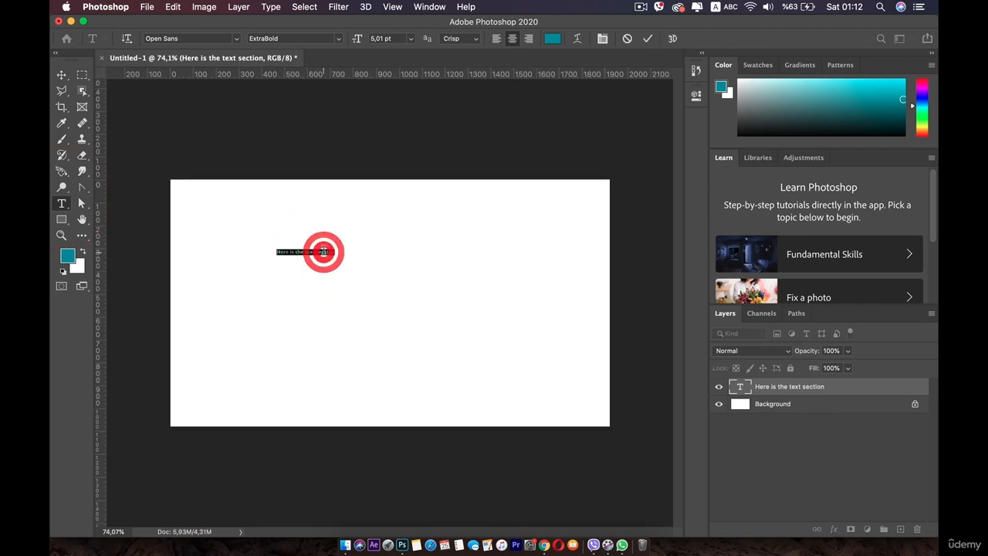
Try Acumin Variable Concept and Arial as fonts for the selected text.
{"action": "left_click", "coordinate": [207, 40]}
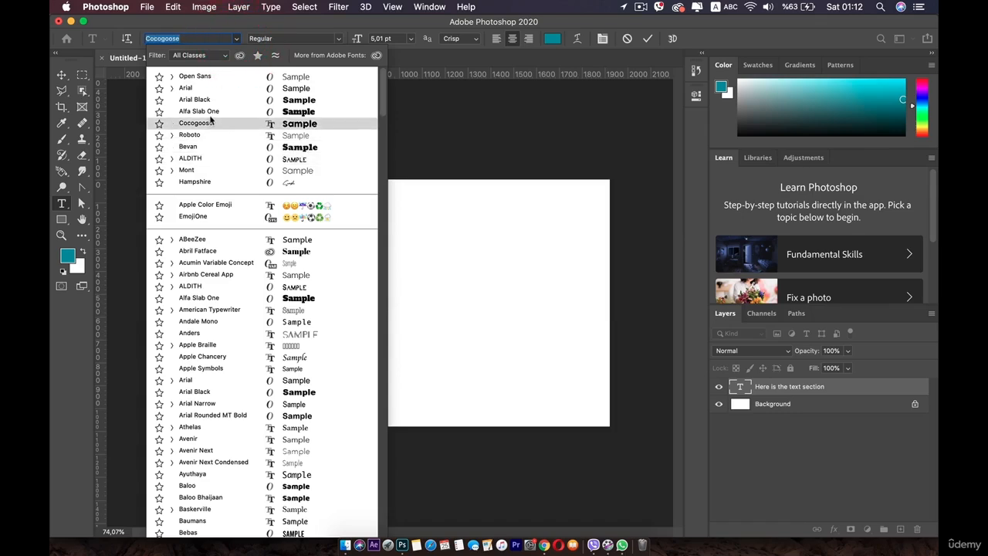
{"action": "left_click", "coordinate": [185, 263]}
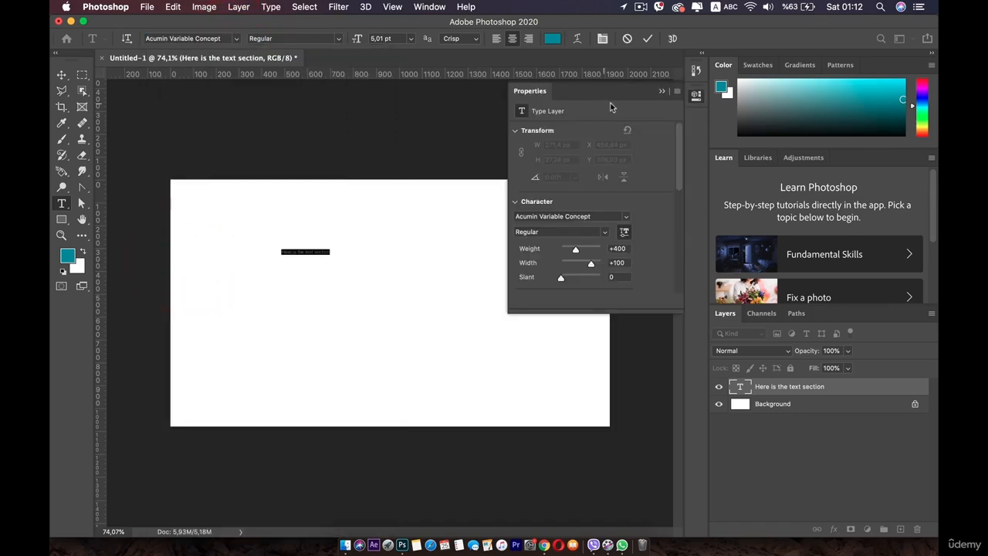
{"action": "left_click", "coordinate": [694, 96]}
{"action": "left_click", "coordinate": [236, 38]}
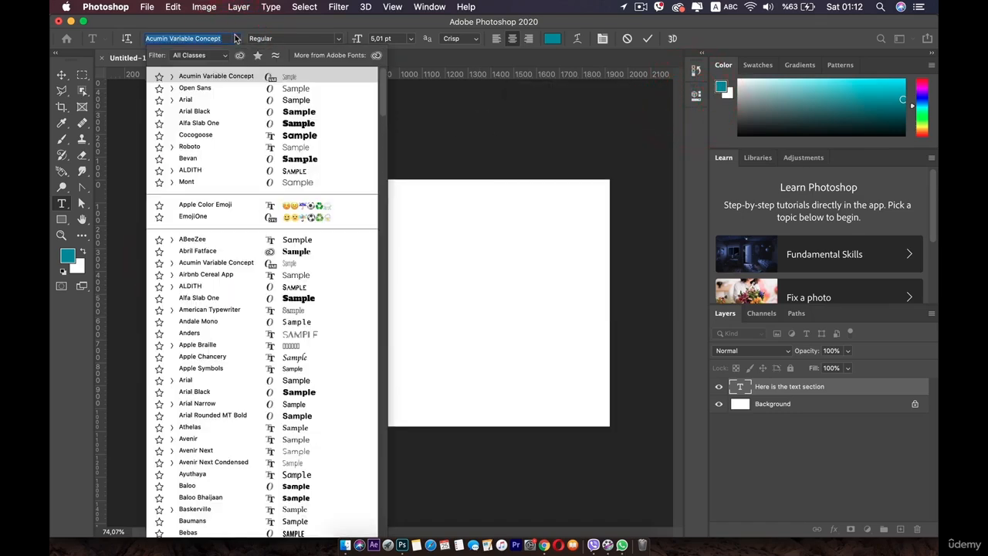
{"action": "scroll", "coordinate": [229, 276], "scroll_direction": "down", "scroll_amount": 5}
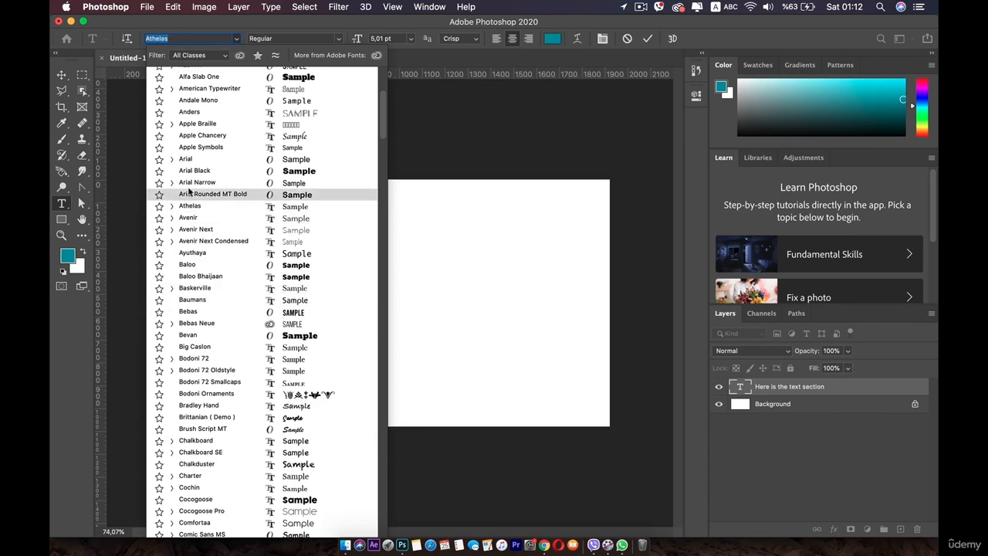
{"action": "left_click", "coordinate": [190, 198]}
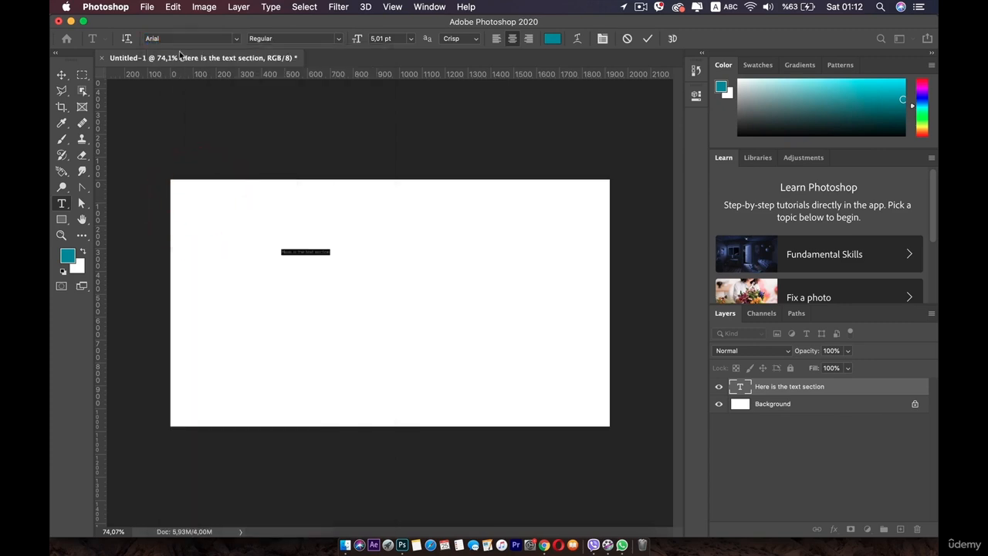
Search the fonts for "ope", apply Open Sans to the text and set its style to SemiBold.
{"action": "type", "text": "ope"}
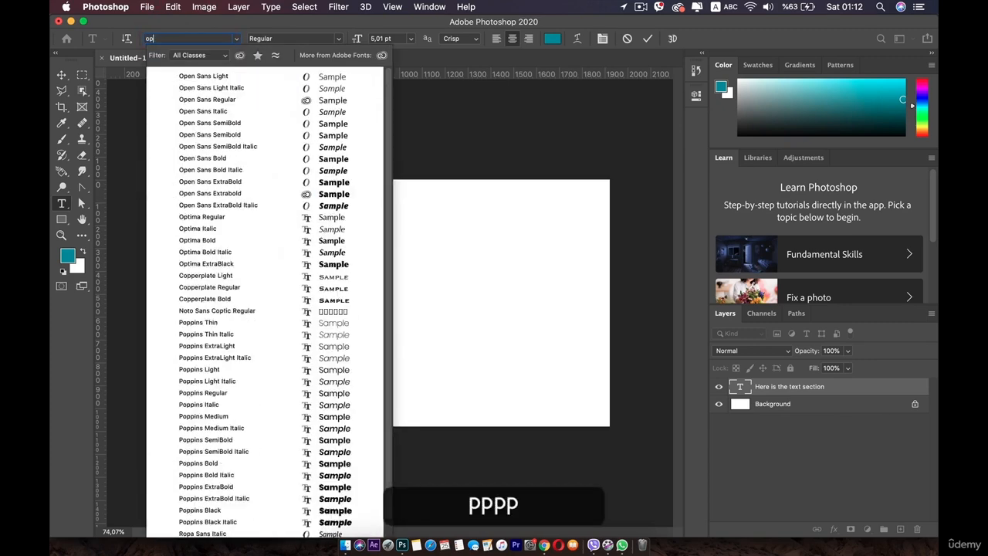
{"action": "left_click", "coordinate": [238, 181]}
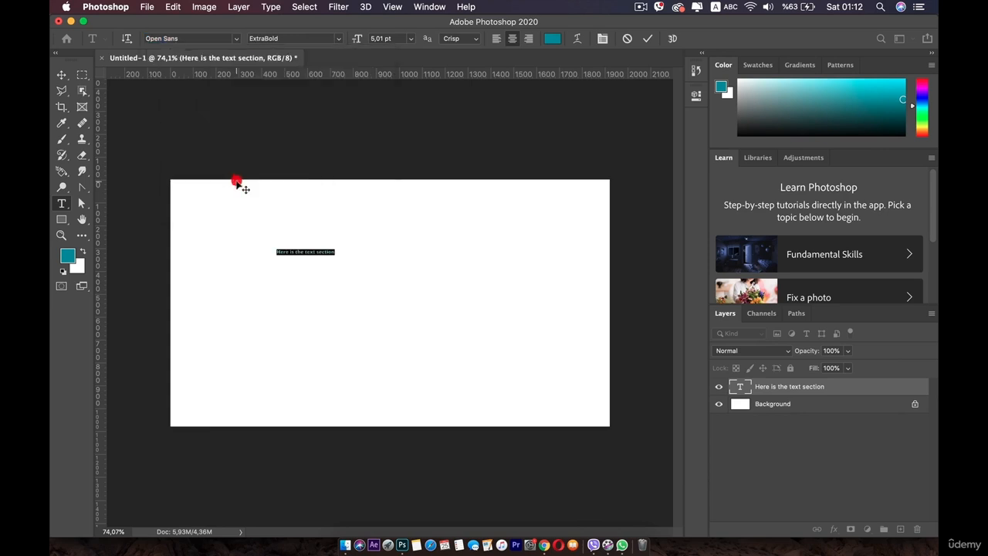
{"action": "left_click", "coordinate": [339, 40]}
{"action": "left_click", "coordinate": [301, 69]}
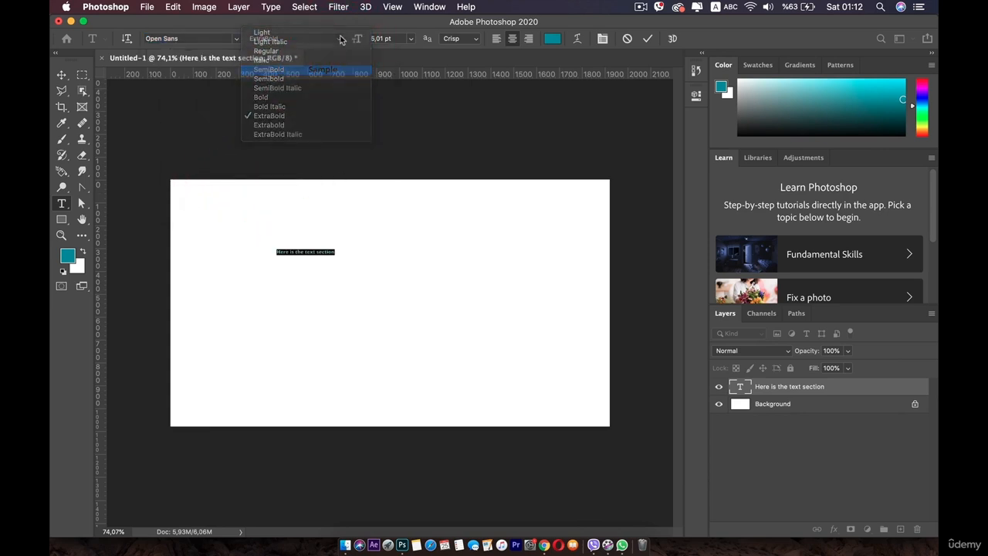
Enlarge the text to 26.01 pt and move it to the middle of the canvas.
{"action": "left_click", "coordinate": [370, 42]}
{"action": "left_click_drag", "start_coordinate": [370, 43], "coordinate": [374, 43]}
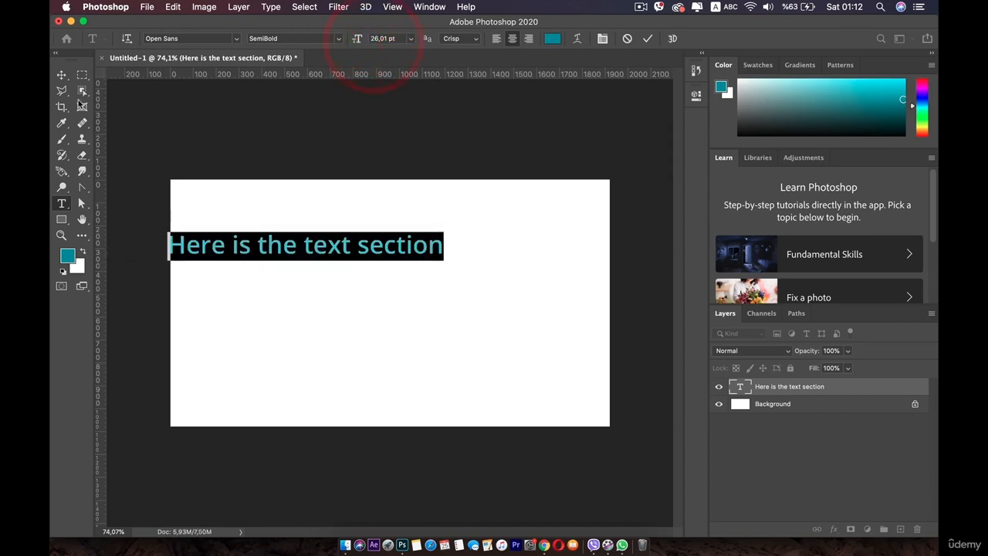
{"action": "left_click", "coordinate": [62, 75]}
{"action": "left_click_drag", "start_coordinate": [271, 247], "coordinate": [340, 289]}
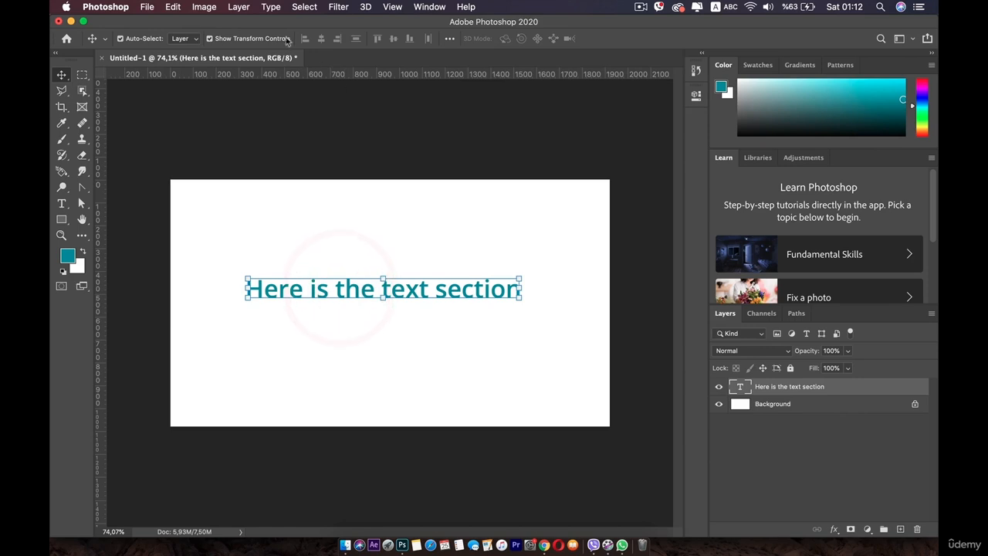
Reselect the text and change its style, trying Bold Italic and settling on ExtraBold.
{"action": "double_click", "coordinate": [313, 292]}
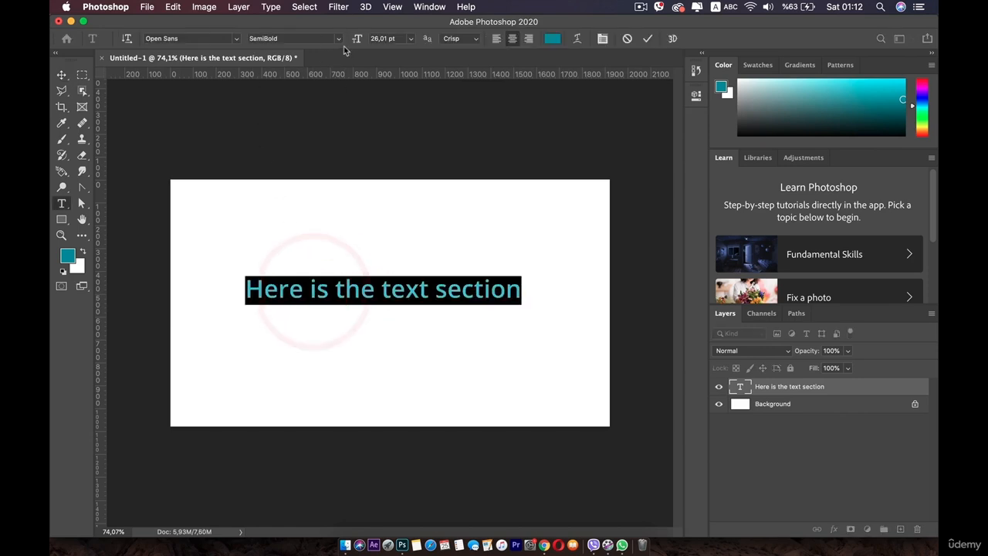
{"action": "left_click", "coordinate": [332, 39]}
{"action": "left_click", "coordinate": [299, 109]}
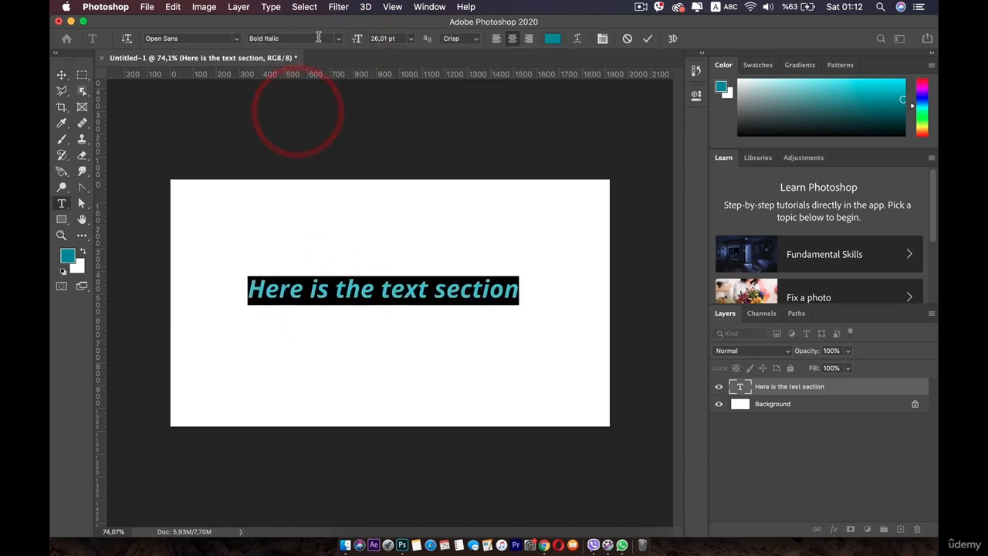
{"action": "left_click", "coordinate": [331, 40]}
{"action": "left_click", "coordinate": [293, 115]}
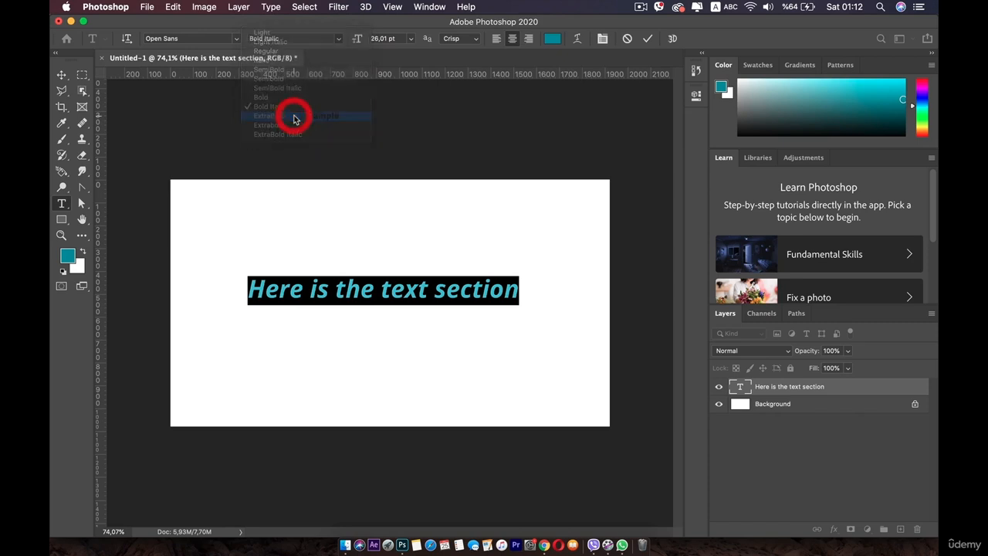
Set the text's anti-aliasing to Strong and examine the letter edges up close.
{"action": "left_click", "coordinate": [471, 39]}
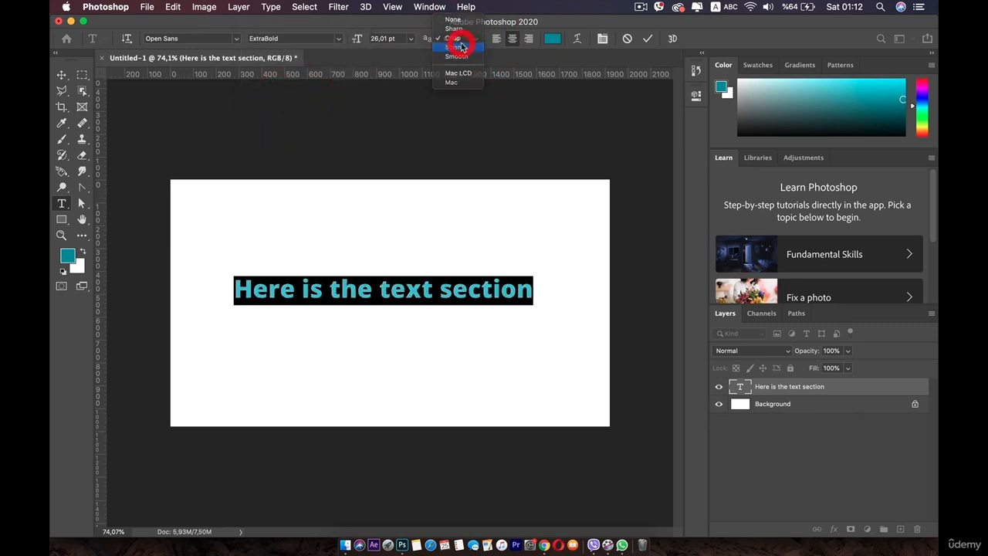
{"action": "left_click", "coordinate": [462, 46]}
{"action": "scroll", "coordinate": [461, 287], "scroll_direction": "up", "scroll_amount": 10}
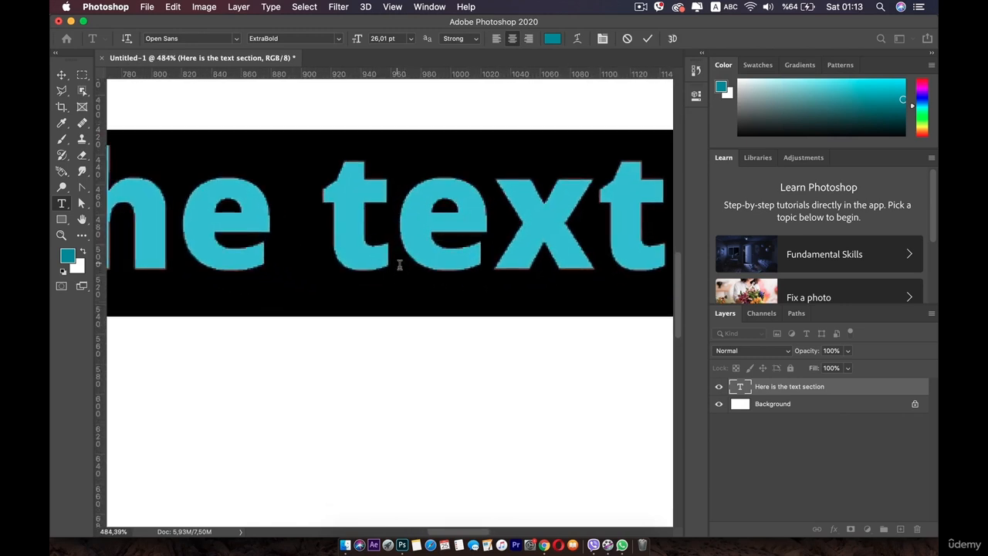
{"action": "scroll", "coordinate": [399, 260], "scroll_direction": "down", "scroll_amount": 2}
Try Smooth anti-aliasing on the text and return it to Crisp.
{"action": "left_click", "coordinate": [475, 41]}
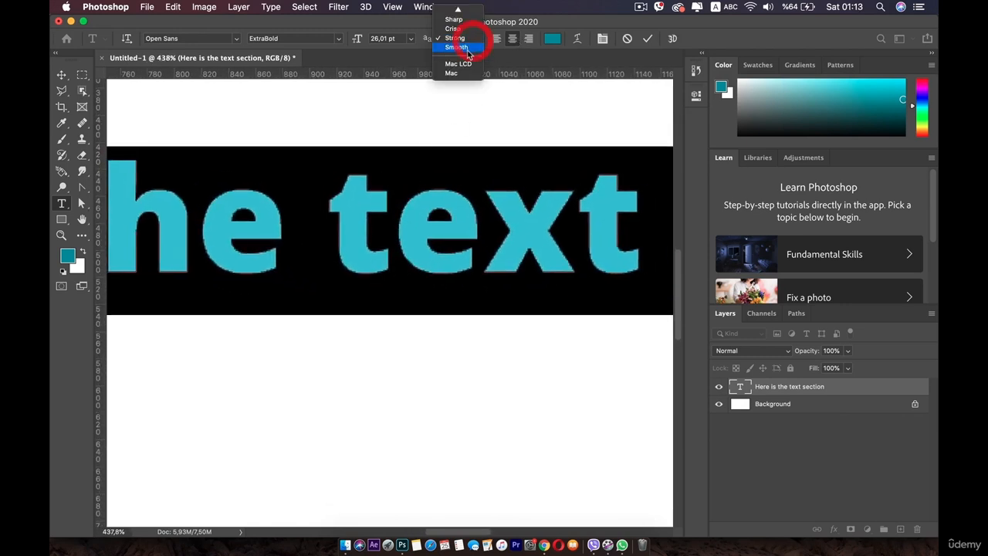
{"action": "left_click", "coordinate": [467, 48]}
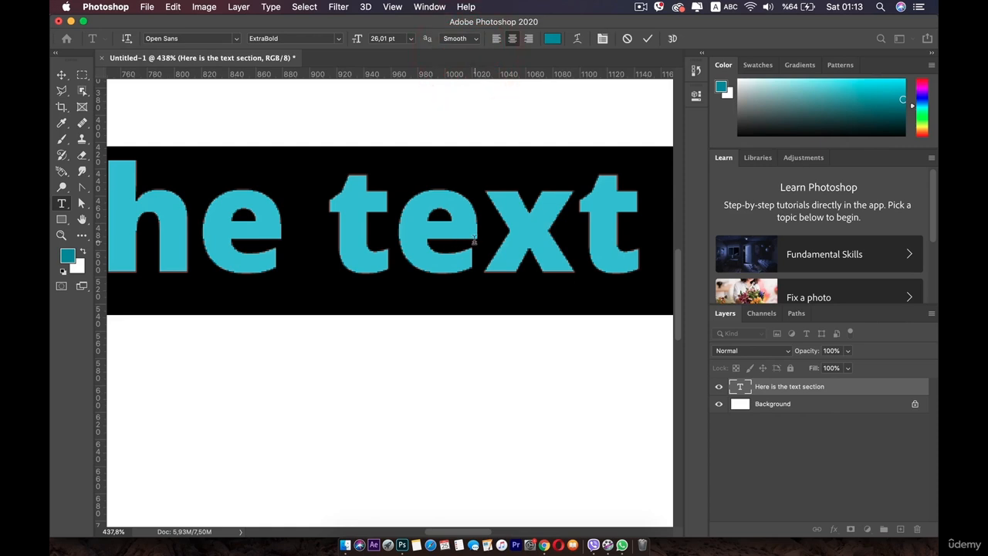
{"action": "left_click", "coordinate": [473, 39]}
{"action": "left_click", "coordinate": [458, 21]}
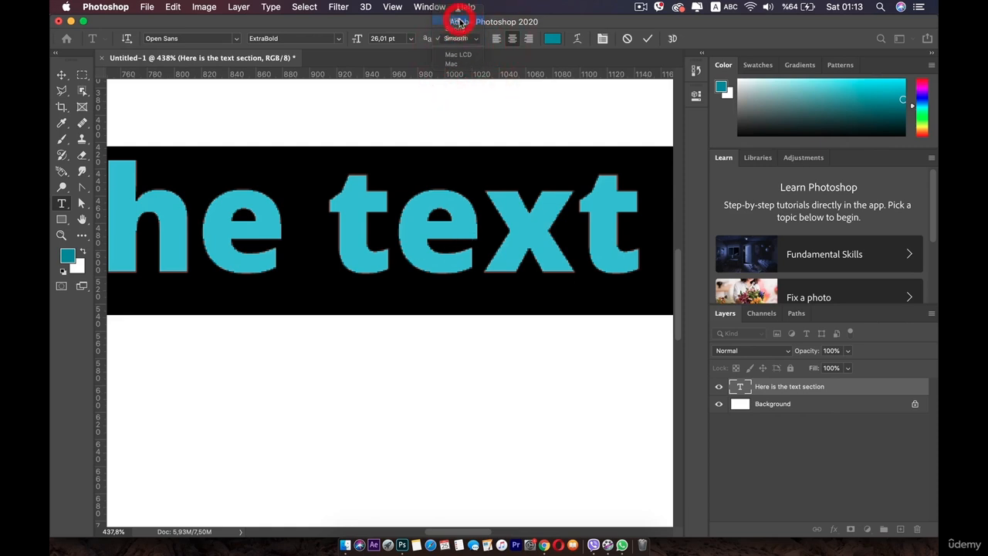
{"action": "scroll", "coordinate": [418, 307], "scroll_direction": "down", "scroll_amount": 10}
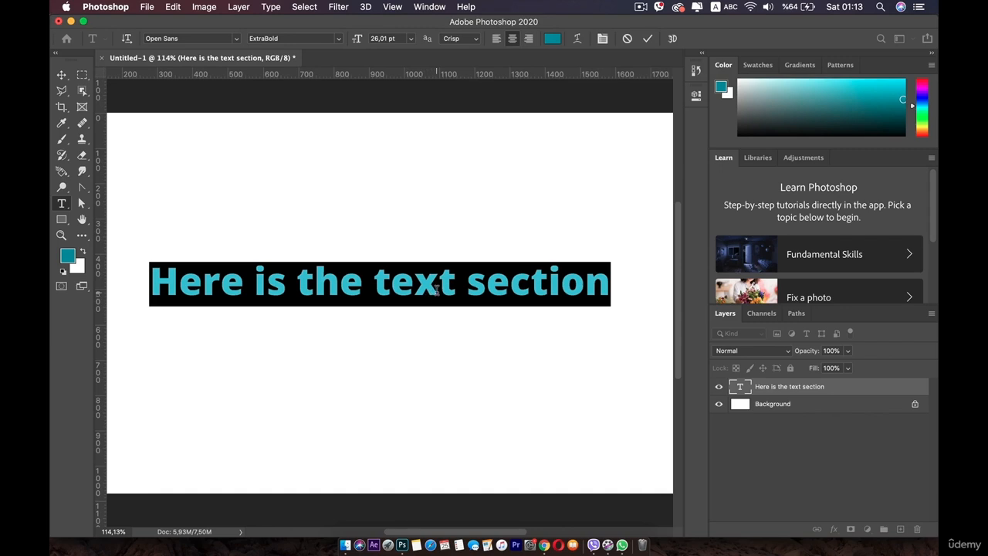
{"action": "left_click", "coordinate": [434, 290]}
{"action": "double_click", "coordinate": [309, 294]}
{"action": "left_click", "coordinate": [310, 293]}
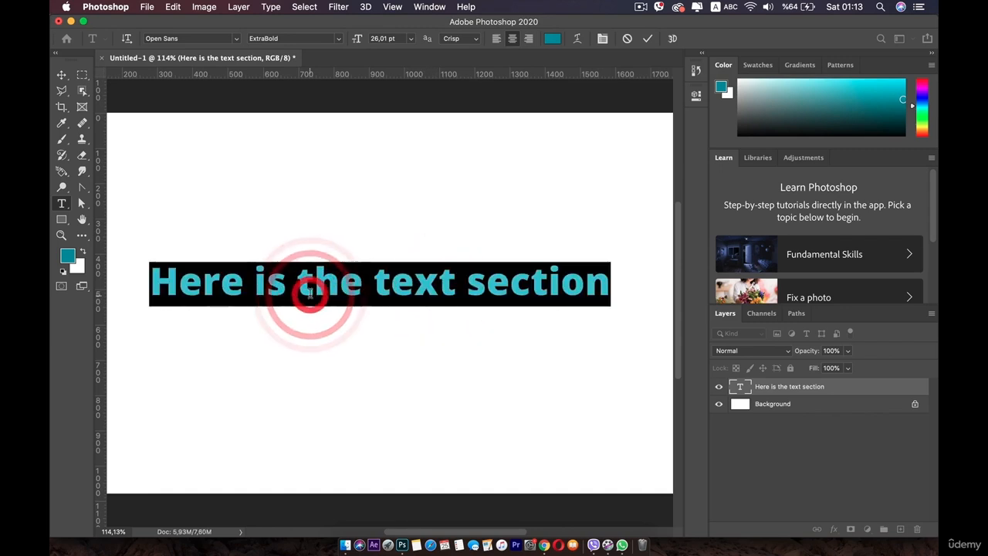
{"action": "scroll", "coordinate": [363, 290], "scroll_direction": "down", "scroll_amount": 2}
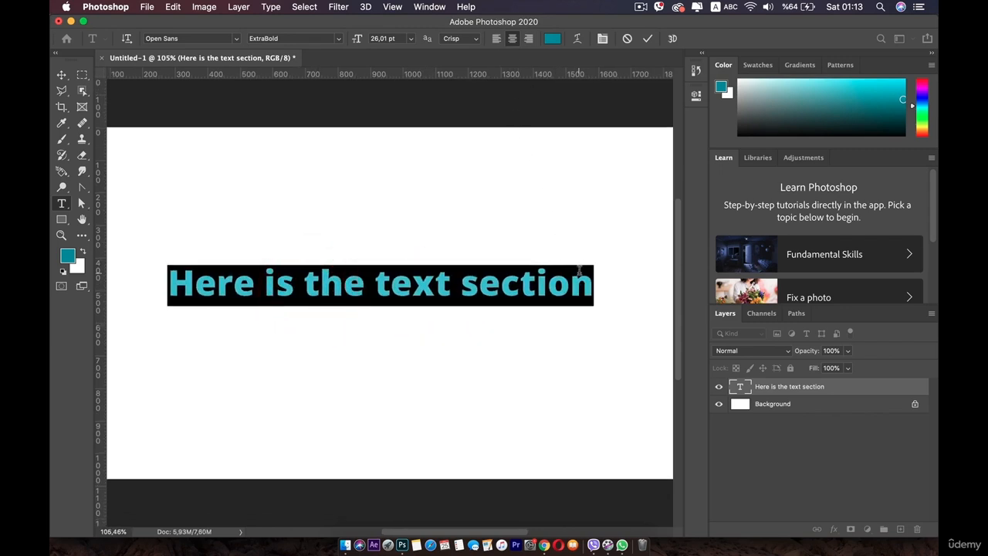
Add a second line below the text and paste a copy of the first line into it.
{"action": "left_click", "coordinate": [588, 277]}
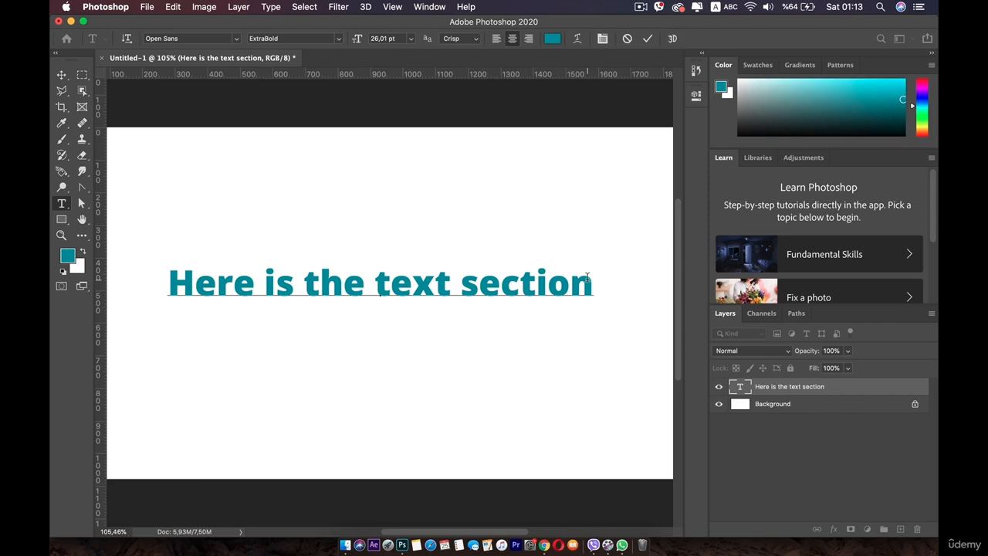
{"action": "key", "text": "Return"}
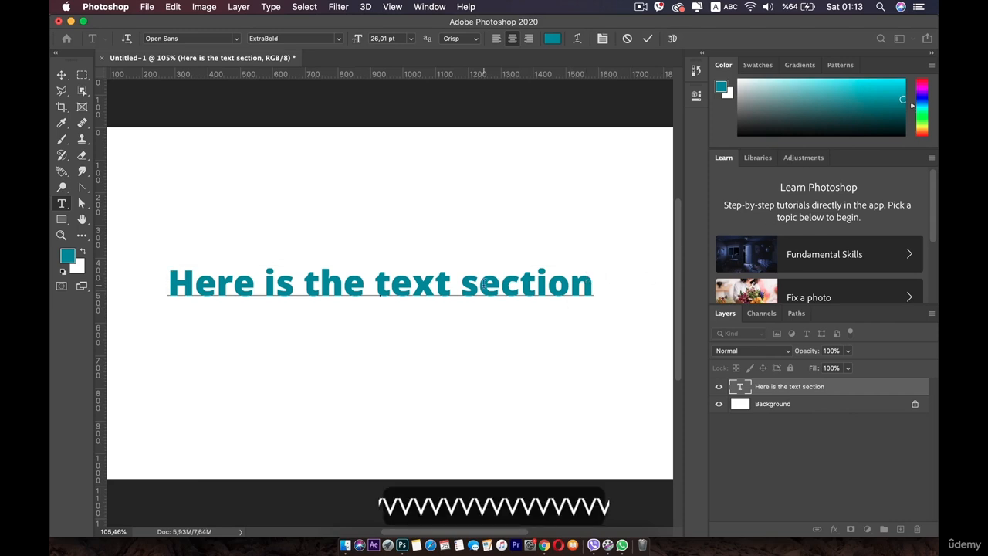
{"action": "triple_click", "coordinate": [483, 286]}
{"action": "key", "text": "super+c"}
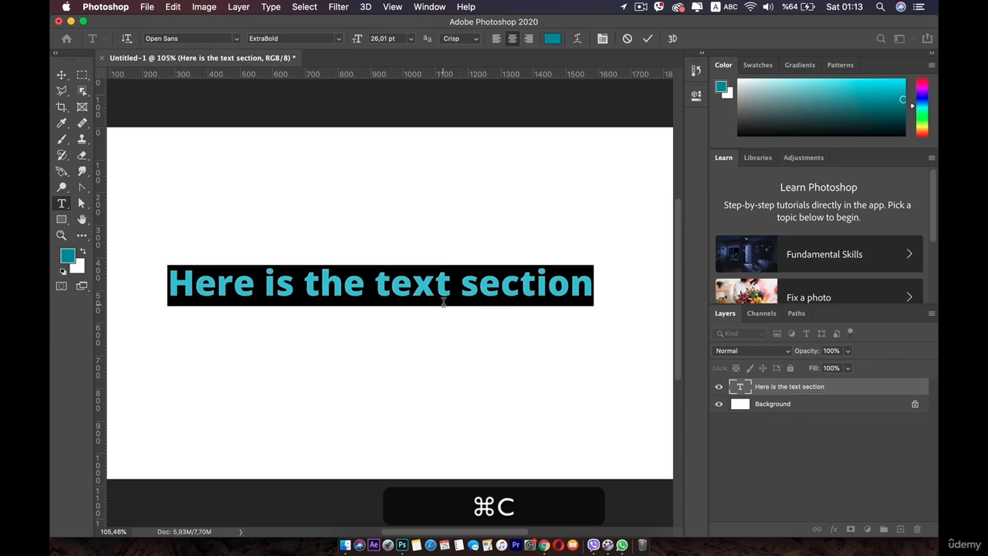
{"action": "left_click", "coordinate": [421, 319]}
{"action": "key", "text": "super+v"}
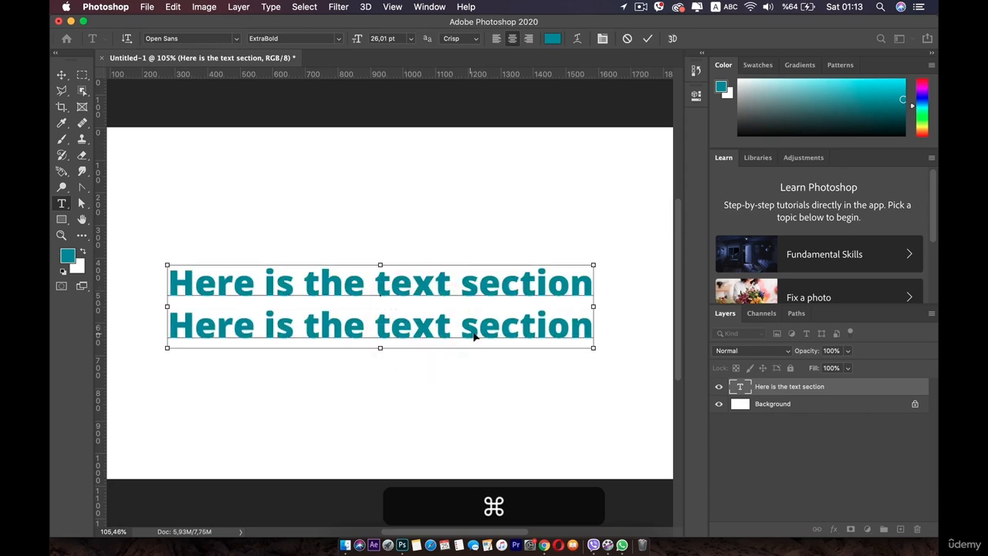
Delete the word "section" from the second line and commit the text.
{"action": "left_click_drag", "start_coordinate": [390, 326], "coordinate": [464, 325]}
{"action": "key", "text": "BackSpace"}
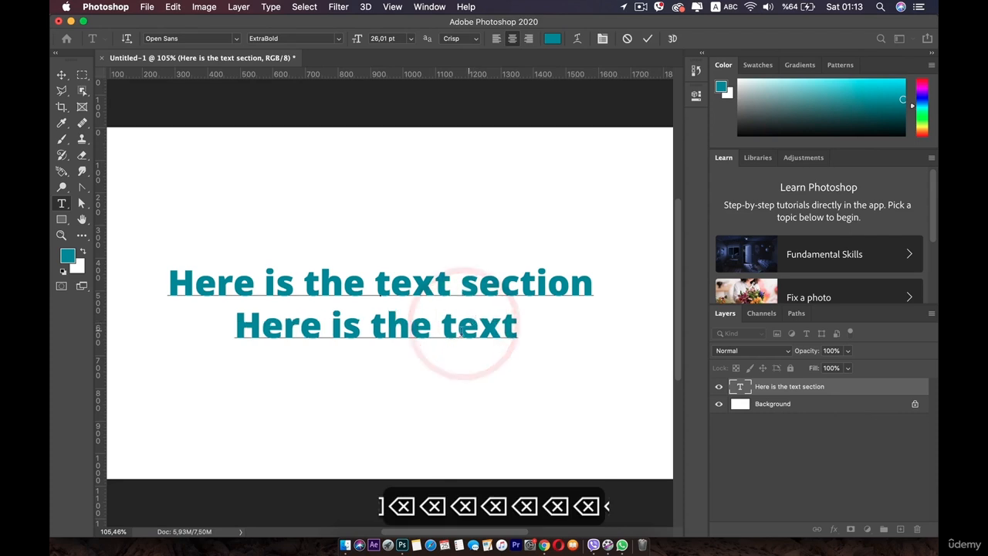
{"action": "left_click", "coordinate": [60, 75]}
Select both text lines and align them to the right.
{"action": "double_click", "coordinate": [360, 287]}
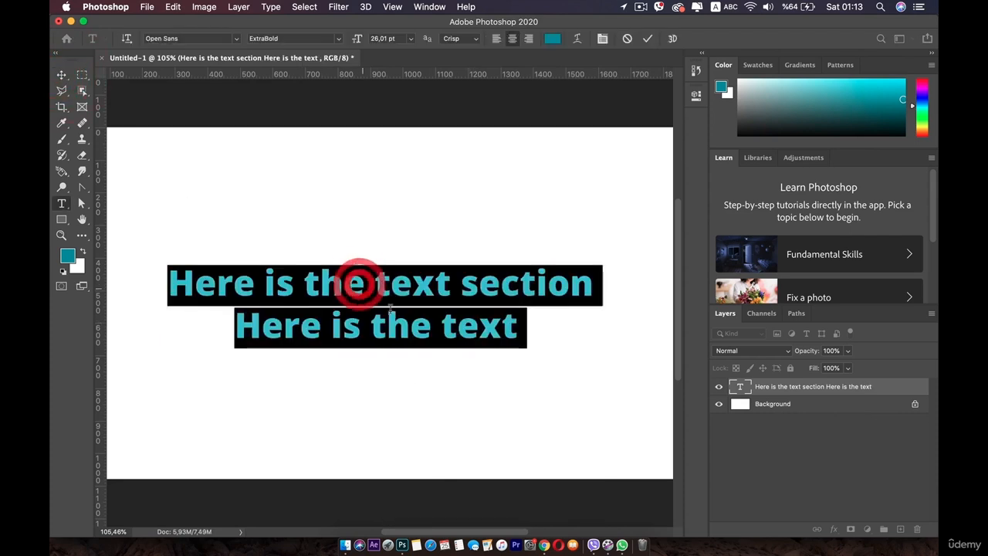
{"action": "left_click", "coordinate": [528, 40]}
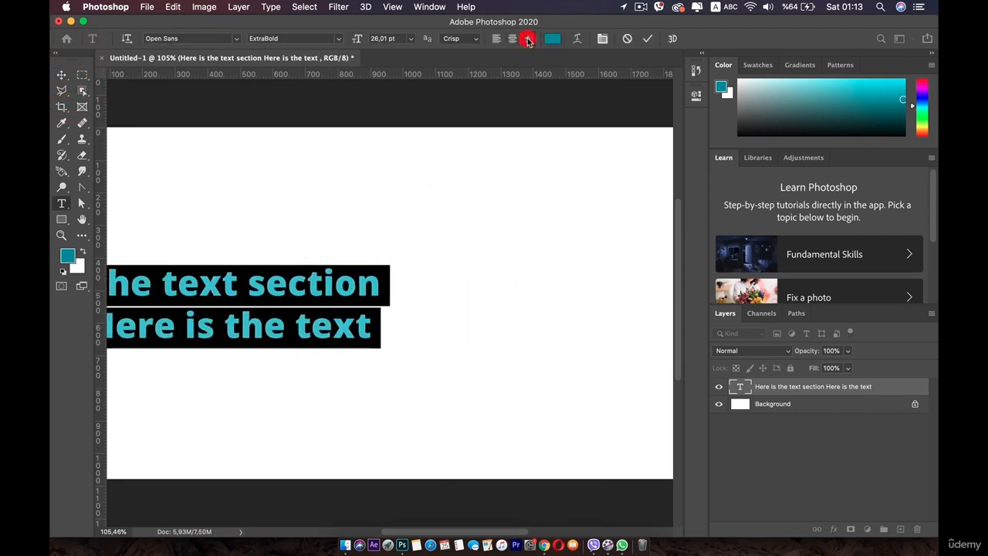
{"action": "scroll", "coordinate": [460, 204], "scroll_direction": "down", "scroll_amount": 3}
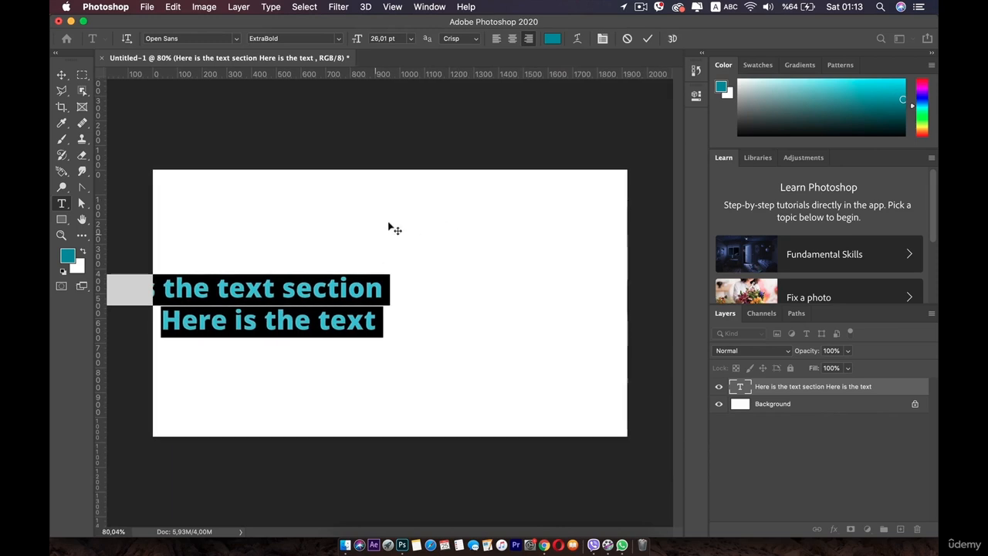
Align both text lines to the left and move the text block back inside the canvas.
{"action": "left_click", "coordinate": [496, 39]}
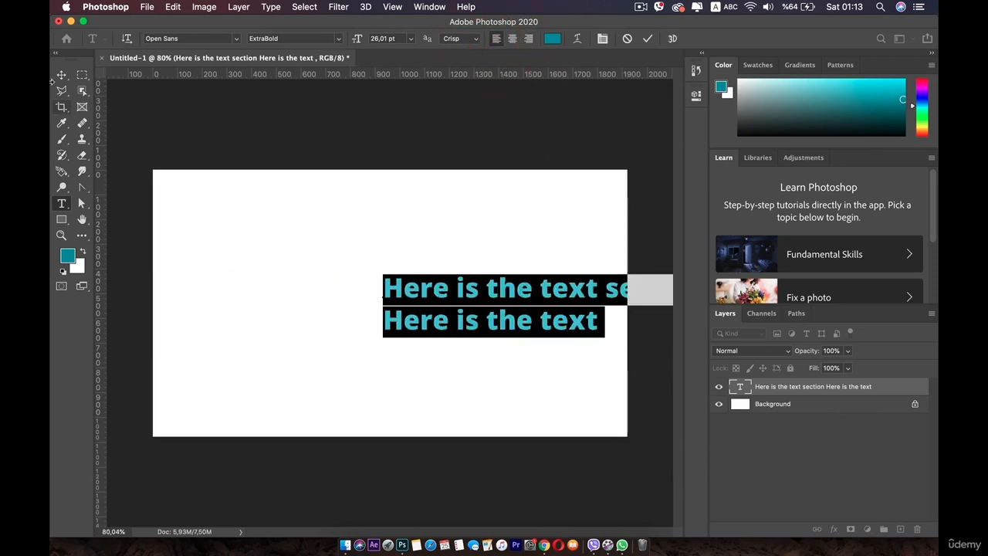
{"action": "left_click", "coordinate": [62, 75]}
{"action": "left_click_drag", "start_coordinate": [479, 299], "coordinate": [296, 271]}
{"action": "left_click", "coordinate": [294, 265]}
{"action": "double_click", "coordinate": [293, 264]}
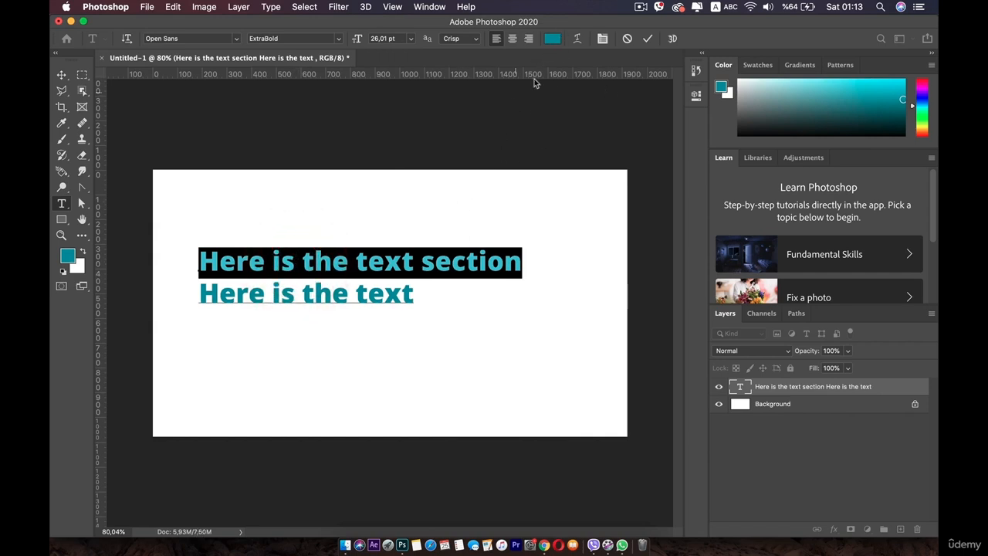
Try recolouring the text to a pale tone with no characters selected.
{"action": "left_click", "coordinate": [403, 248]}
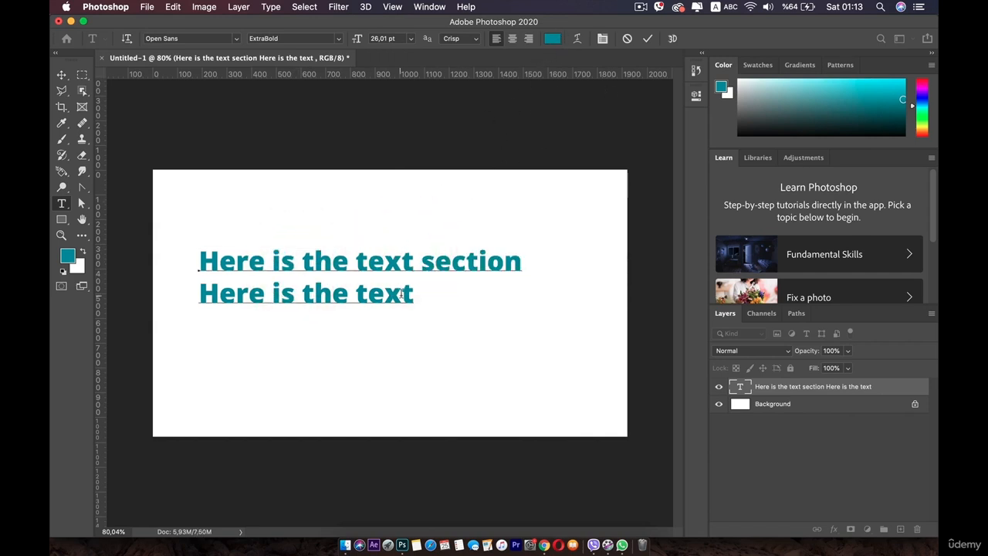
{"action": "left_click_drag", "start_coordinate": [409, 297], "coordinate": [186, 242]}
{"action": "left_click", "coordinate": [310, 277]}
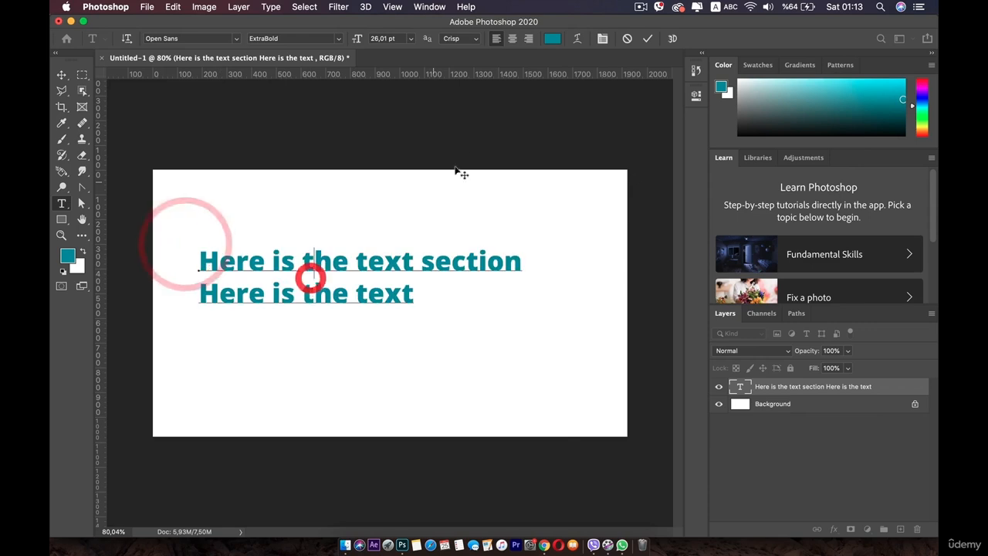
{"action": "left_click", "coordinate": [553, 39]}
{"action": "left_click_drag", "start_coordinate": [506, 234], "coordinate": [506, 223]}
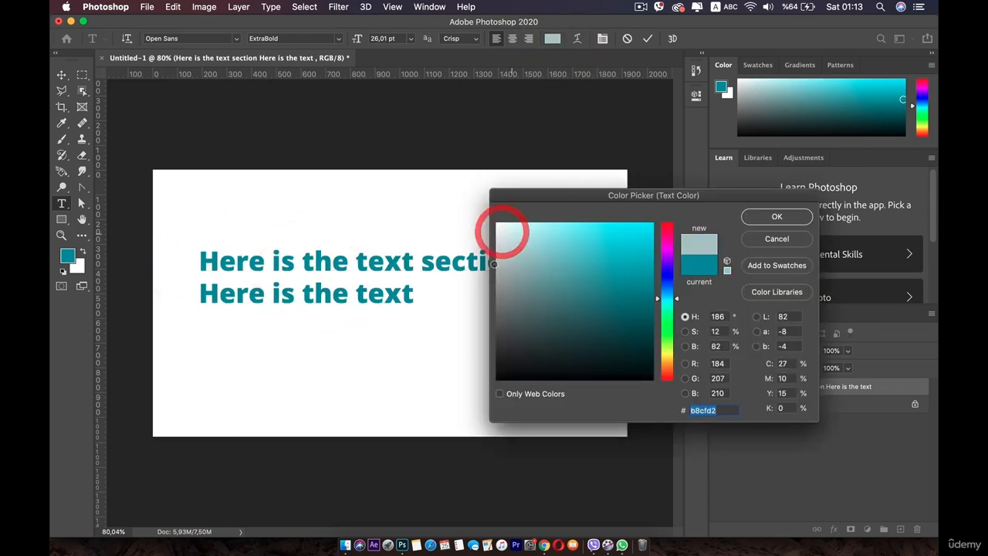
{"action": "left_click", "coordinate": [775, 216]}
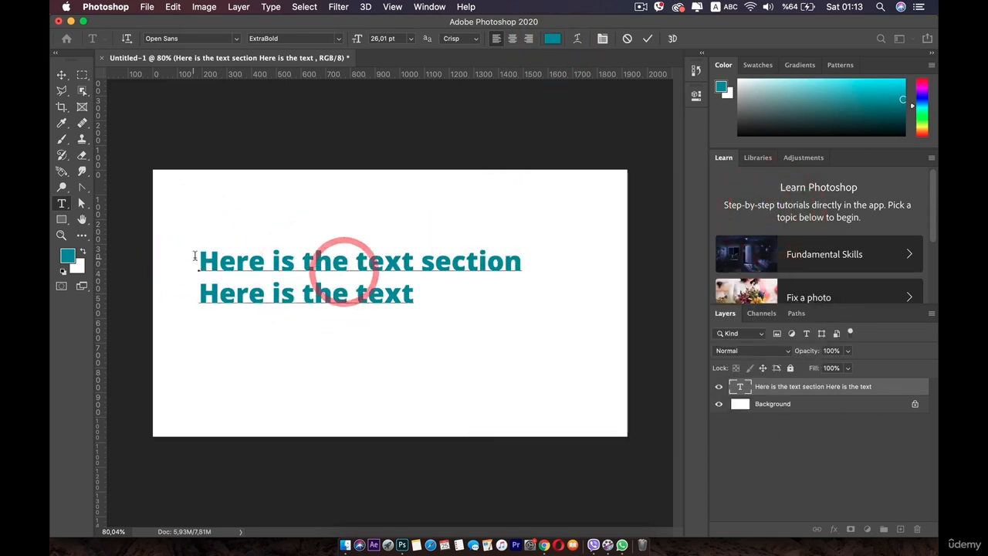
Select both text lines and set their colour to purple #4113a9.
{"action": "left_click_drag", "start_coordinate": [196, 252], "coordinate": [452, 309]}
{"action": "left_click", "coordinate": [553, 38]}
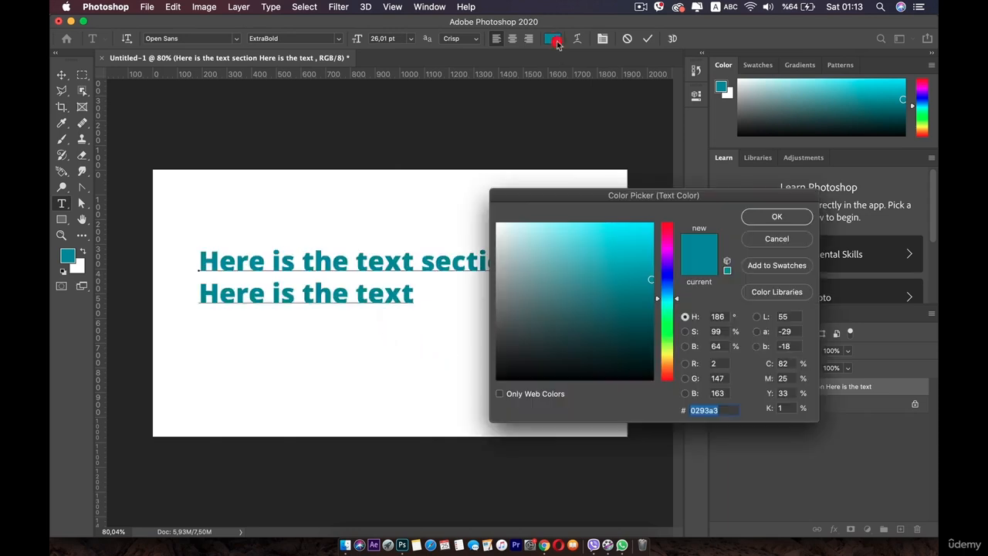
{"action": "left_click_drag", "start_coordinate": [665, 300], "coordinate": [663, 270]}
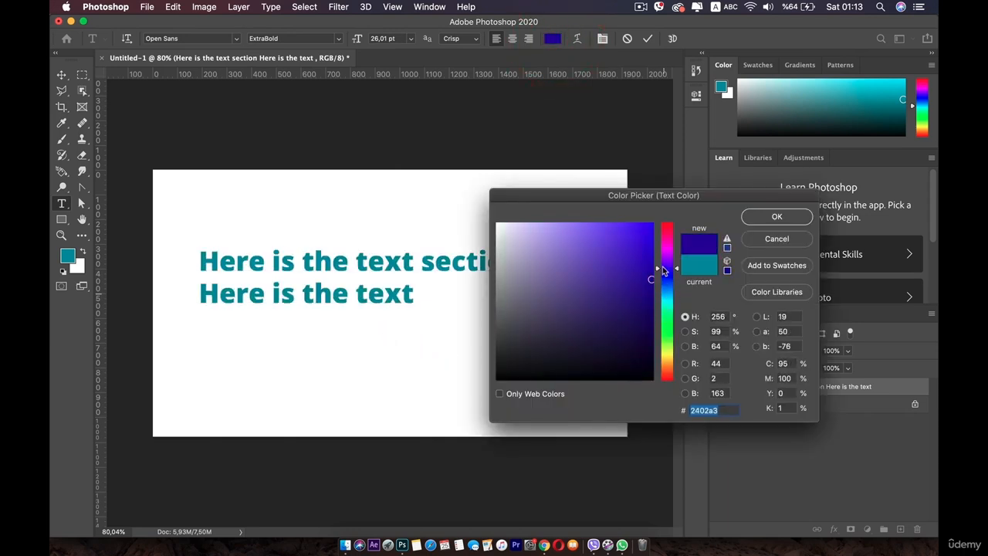
{"action": "left_click", "coordinate": [635, 269]}
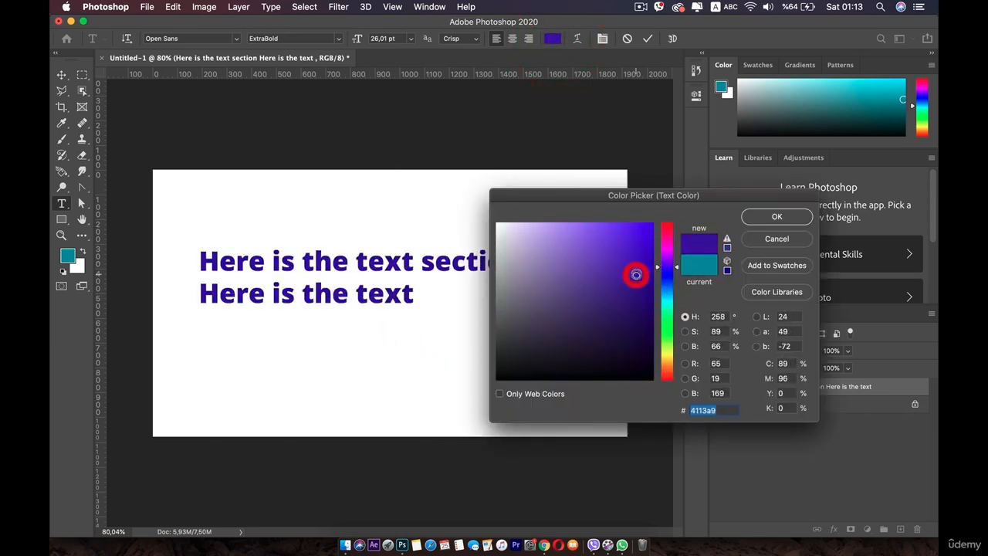
{"action": "left_click", "coordinate": [776, 217]}
{"action": "left_click", "coordinate": [420, 263]}
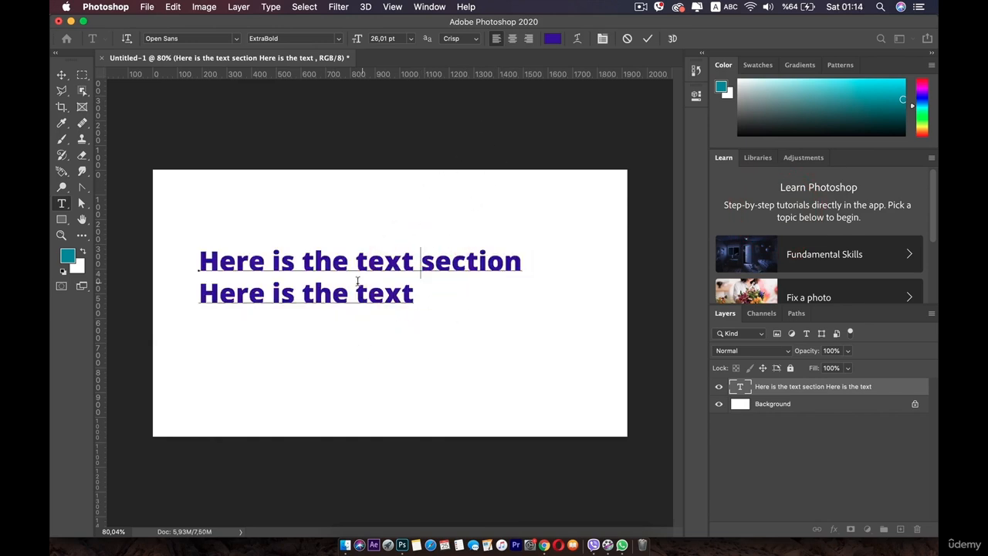
Recolour only the word "text" in the first line to orange #f8b106.
{"action": "left_click_drag", "start_coordinate": [352, 257], "coordinate": [416, 262]}
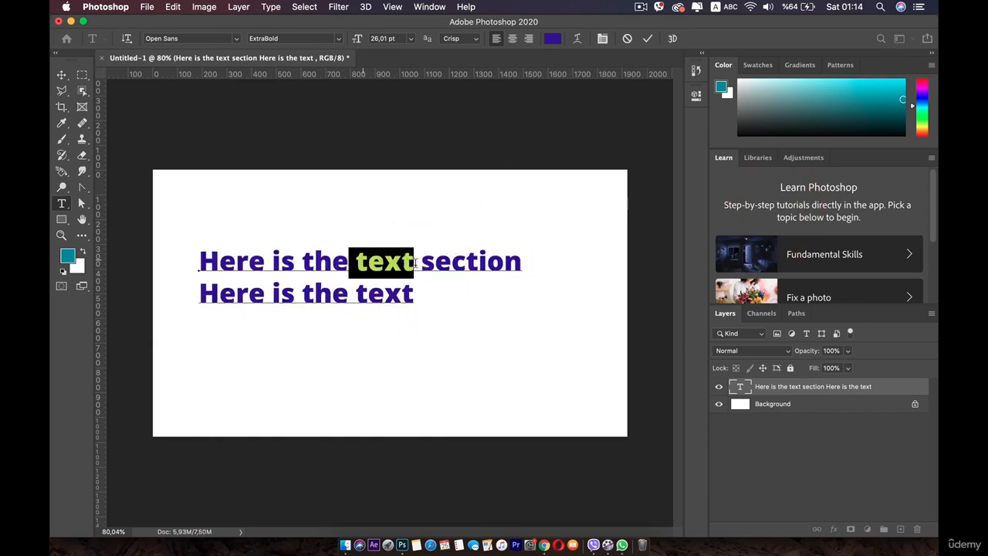
{"action": "left_click", "coordinate": [552, 38]}
{"action": "left_click_drag", "start_coordinate": [505, 230], "coordinate": [529, 240]}
{"action": "left_click", "coordinate": [571, 250]}
{"action": "left_click_drag", "start_coordinate": [662, 266], "coordinate": [662, 351]}
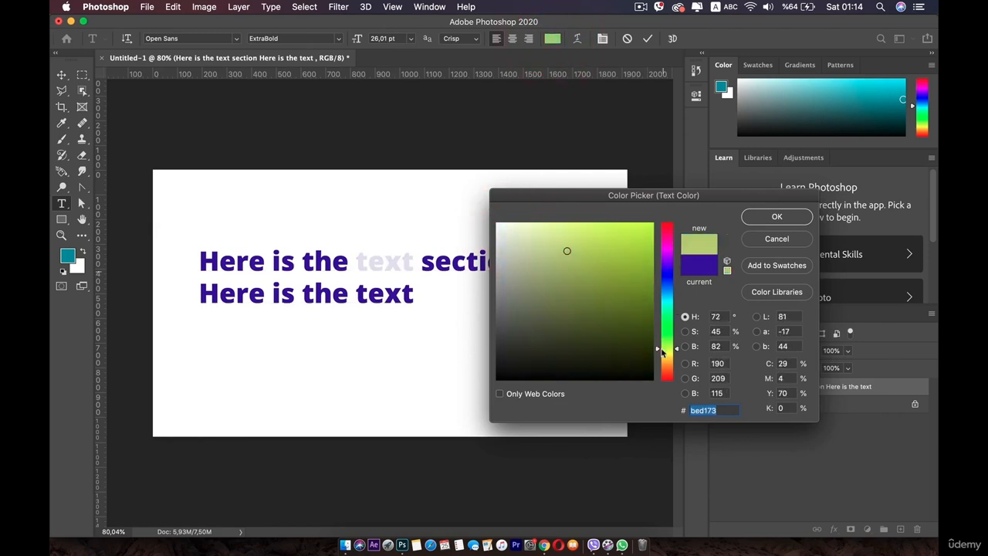
{"action": "left_click_drag", "start_coordinate": [620, 278], "coordinate": [640, 231]}
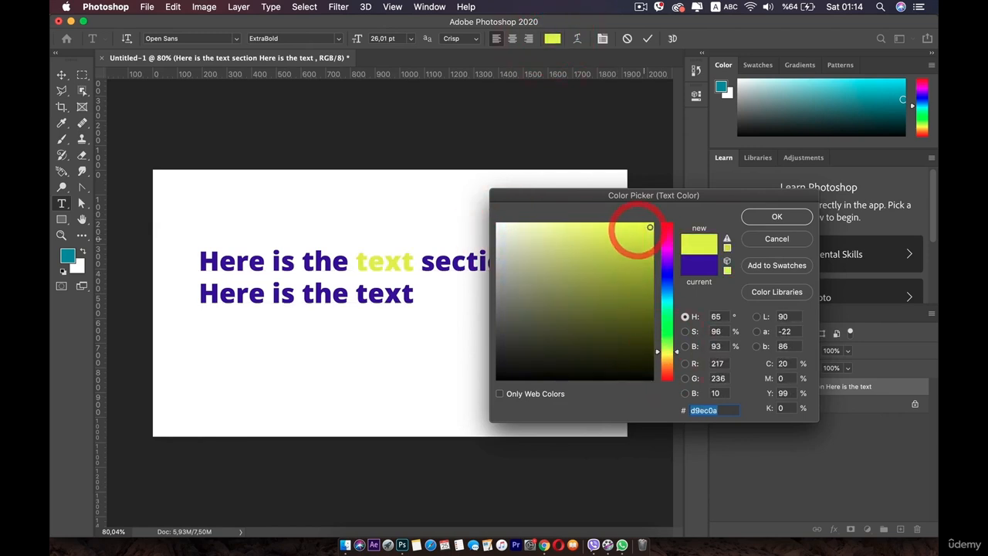
{"action": "left_click", "coordinate": [650, 227]}
{"action": "left_click_drag", "start_coordinate": [672, 351], "coordinate": [670, 363]}
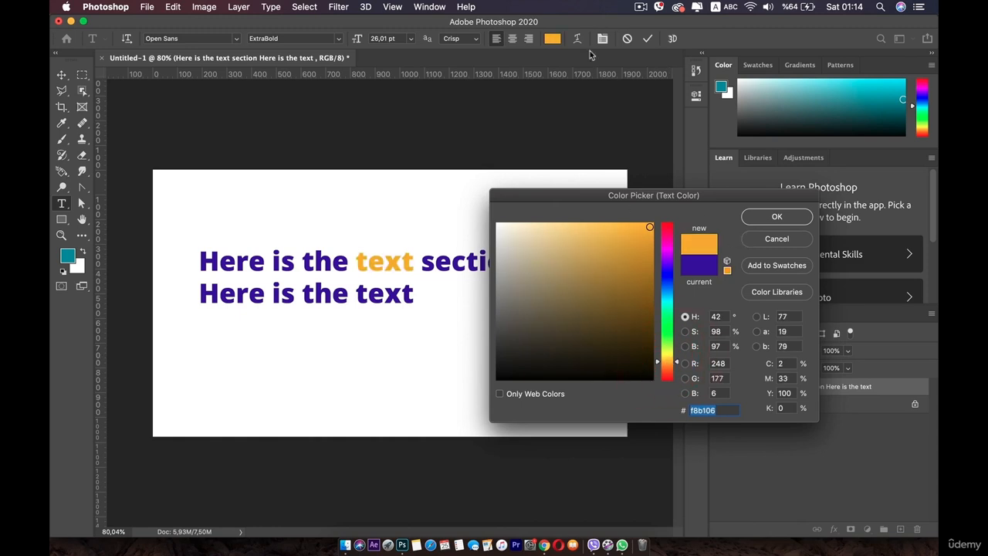
{"action": "left_click", "coordinate": [773, 217]}
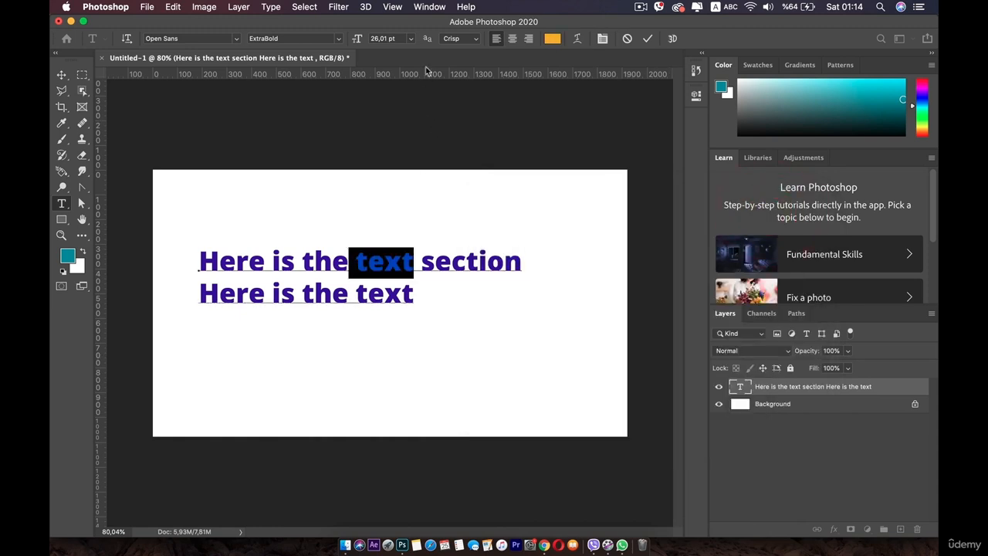
Enlarge the orange word "text" to 39,01 pt and set its font to Mont ExtraLight DEMO.
{"action": "left_click_drag", "start_coordinate": [357, 41], "coordinate": [366, 40]}
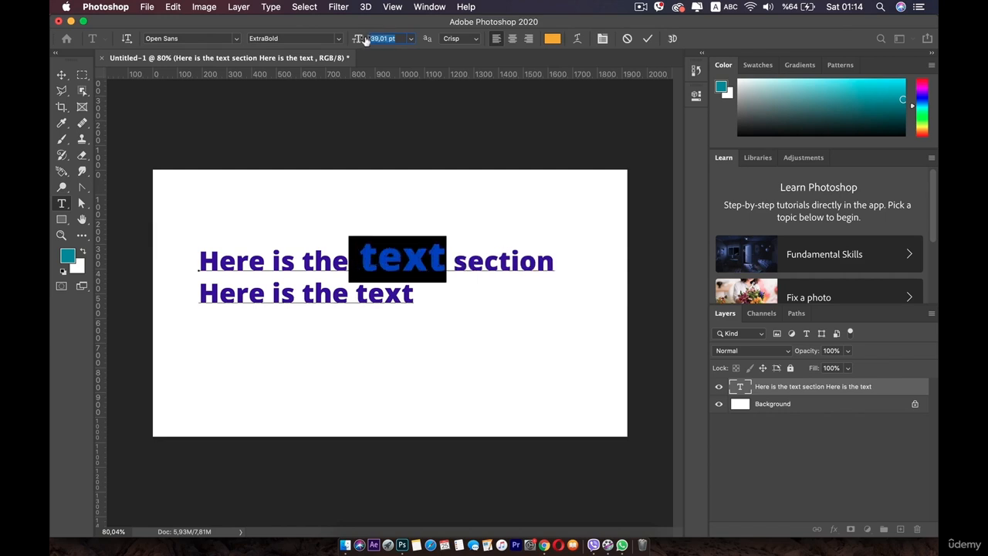
{"action": "left_click", "coordinate": [236, 39]}
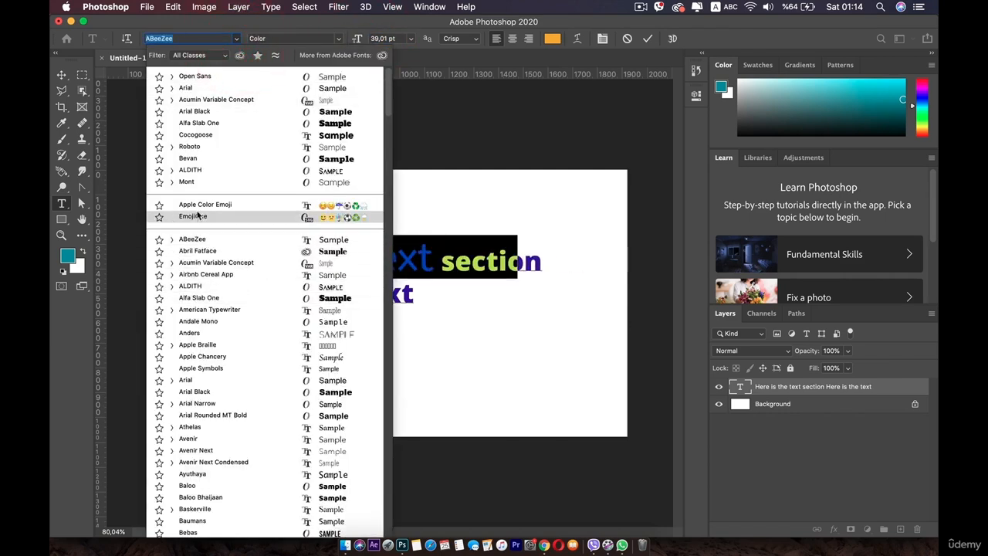
{"action": "left_click", "coordinate": [199, 183]}
{"action": "left_click", "coordinate": [364, 267]}
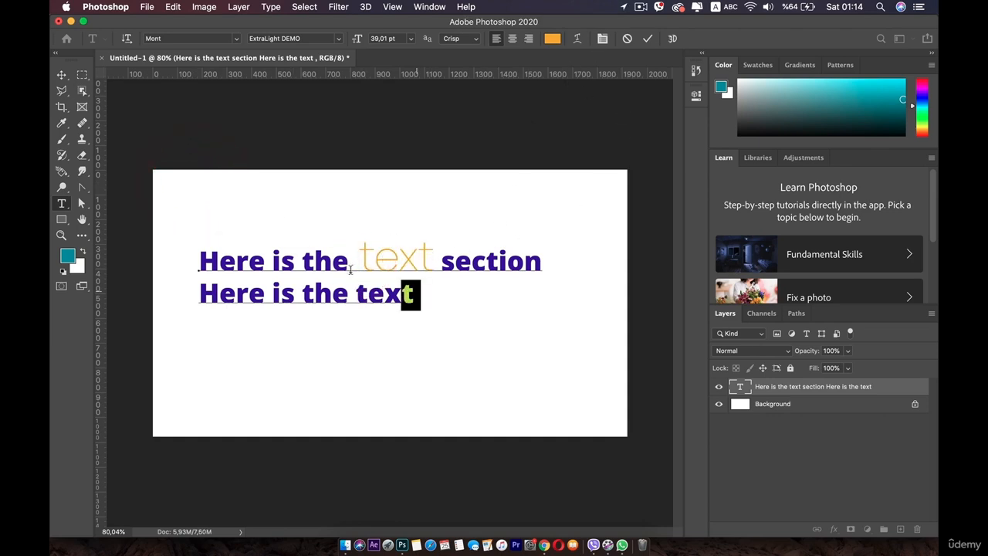
Preview a horizontal Arc warp with +50% bend on both text lines and cancel it.
{"action": "left_click_drag", "start_coordinate": [350, 269], "coordinate": [191, 244]}
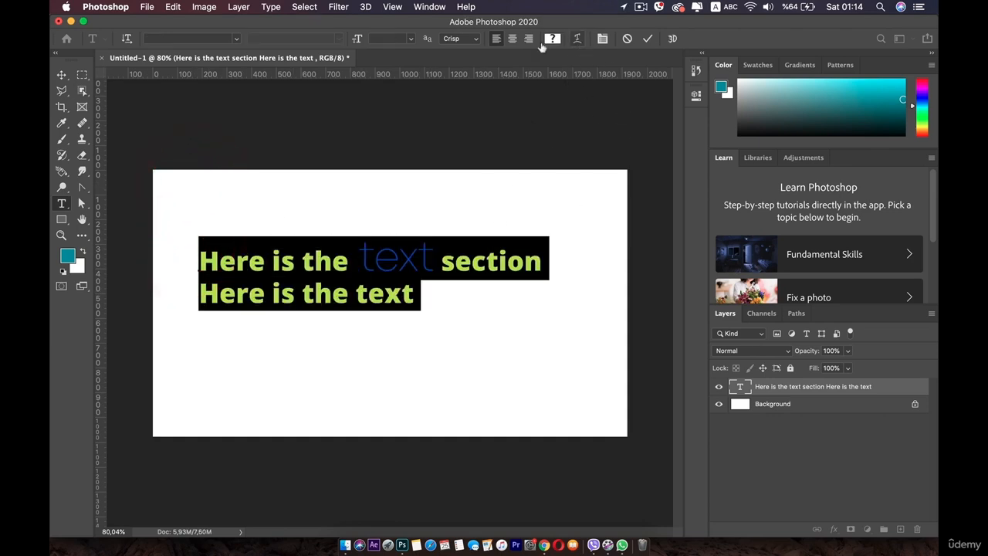
{"action": "left_click", "coordinate": [577, 39]}
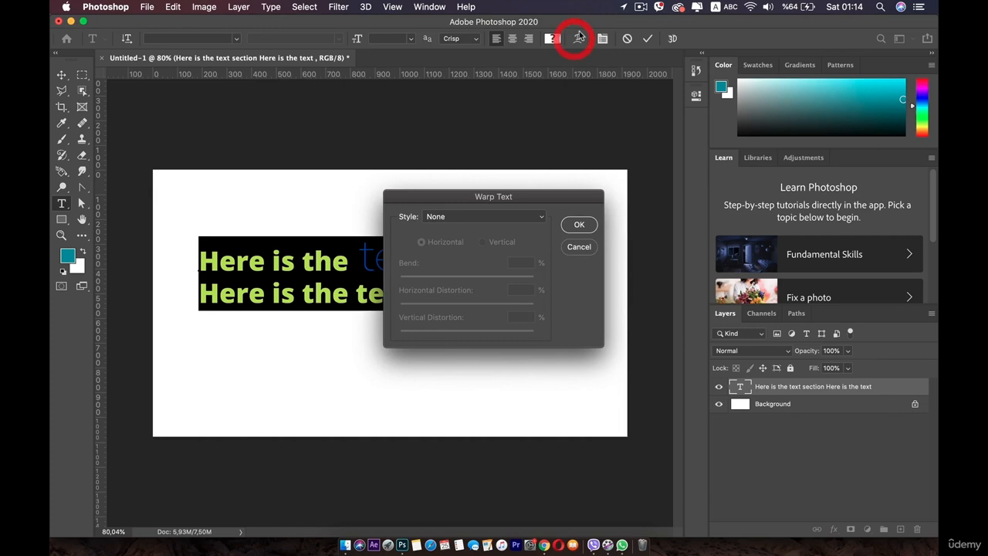
{"action": "left_click", "coordinate": [479, 216]}
{"action": "left_click", "coordinate": [460, 233]}
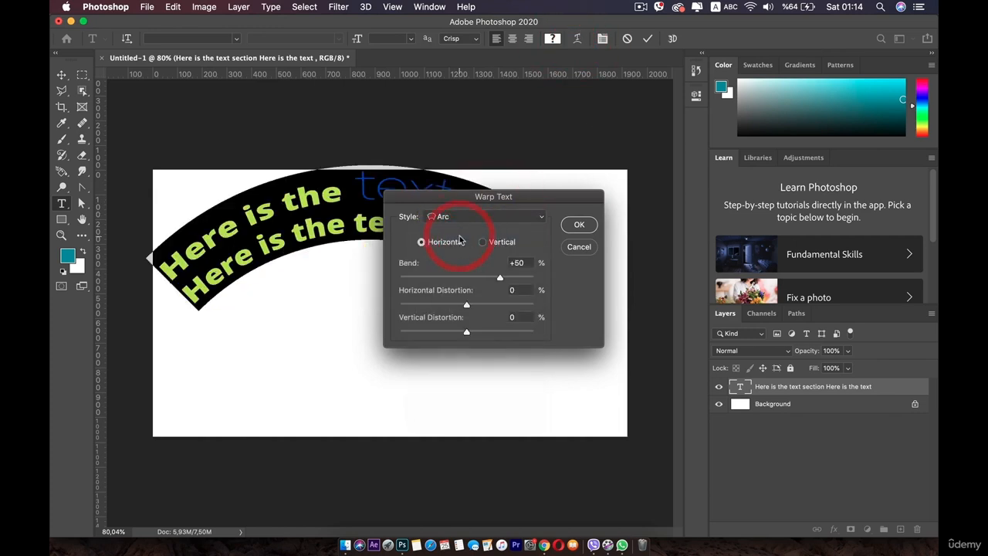
{"action": "left_click", "coordinate": [579, 247]}
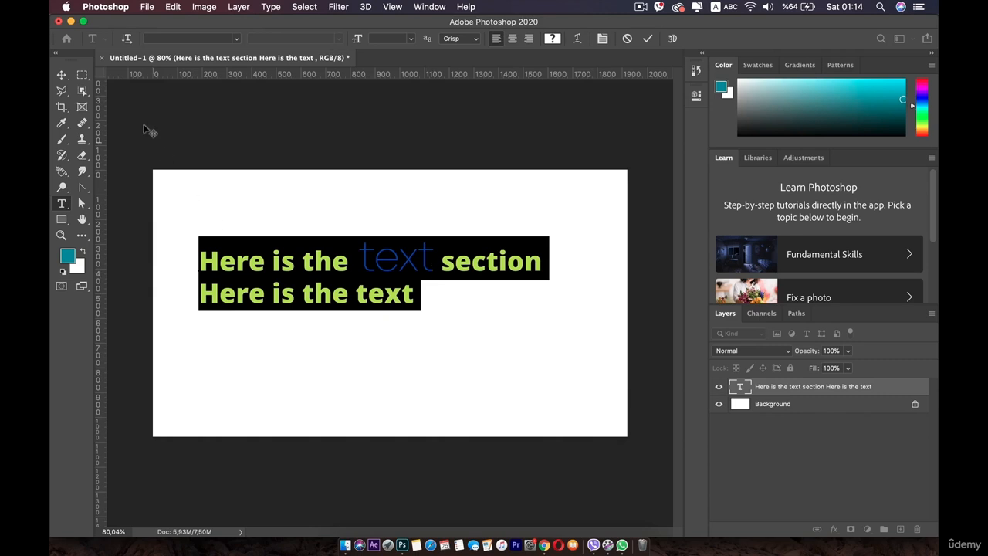
Move the text block slightly to the right and open the Character panel for all of its text.
{"action": "left_click", "coordinate": [62, 75]}
{"action": "left_click_drag", "start_coordinate": [300, 261], "coordinate": [320, 261]}
{"action": "double_click", "coordinate": [320, 260]}
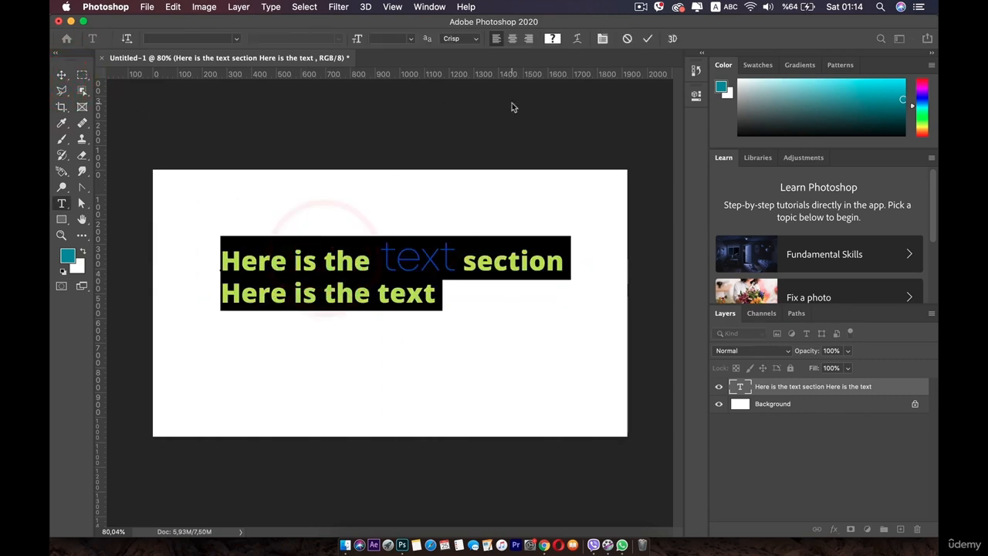
{"action": "left_click", "coordinate": [602, 39]}
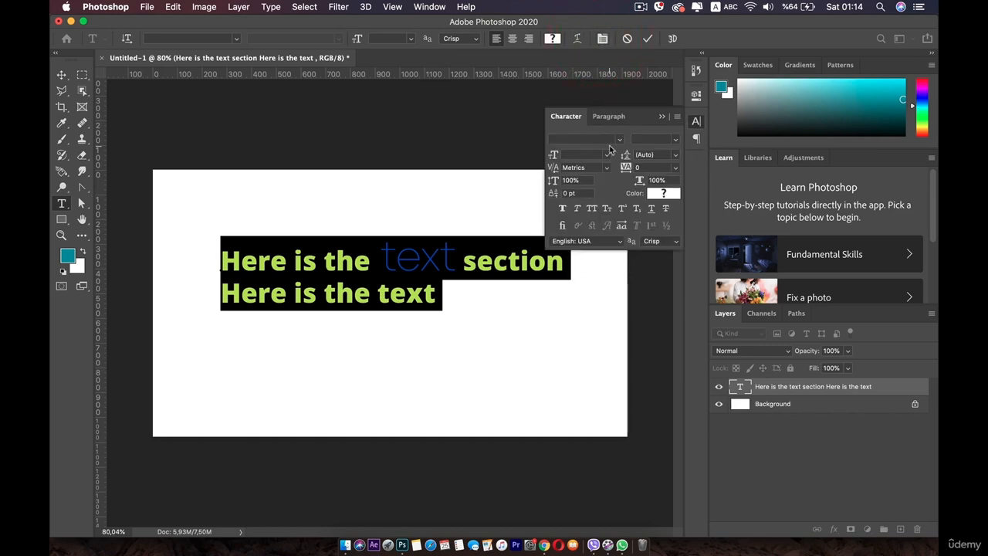
Preview the Cocogoose font on both lines and look through the available font styles without applying any.
{"action": "left_click", "coordinate": [615, 142]}
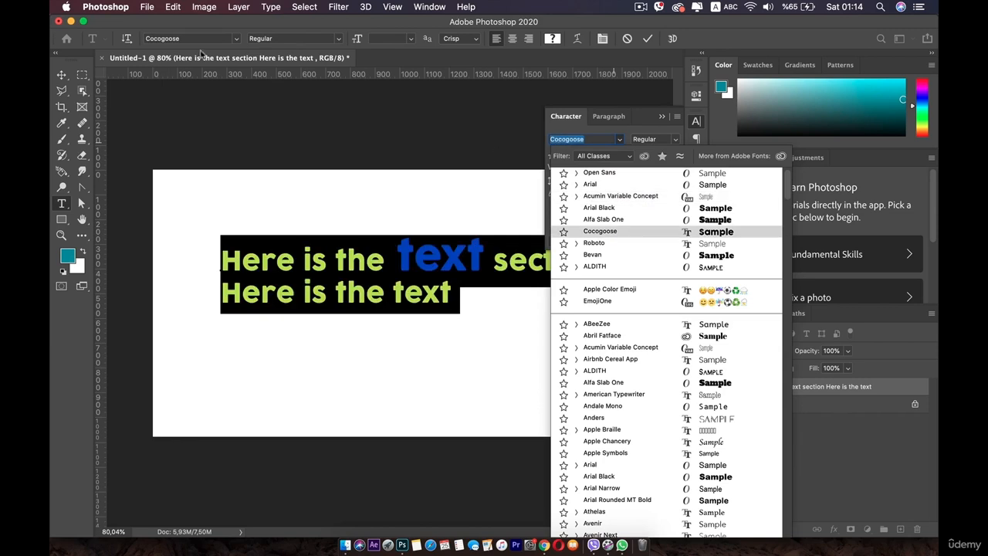
{"action": "left_click", "coordinate": [548, 128]}
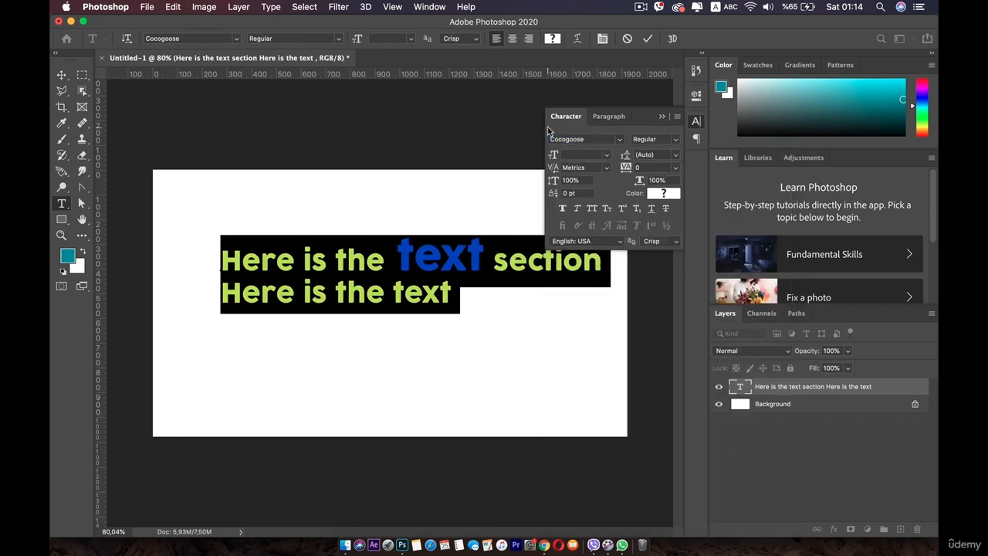
{"action": "left_click", "coordinate": [674, 142]}
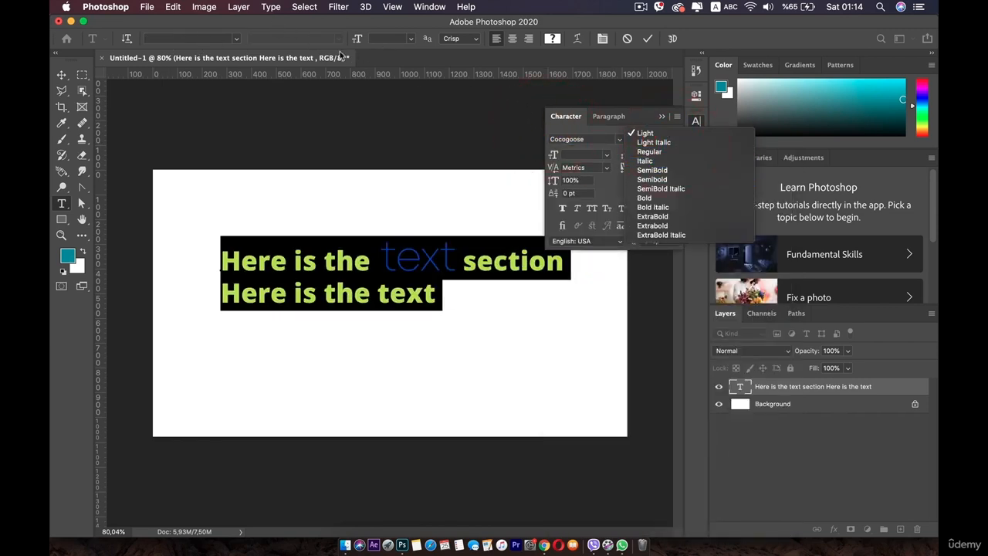
{"action": "left_click", "coordinate": [584, 133]}
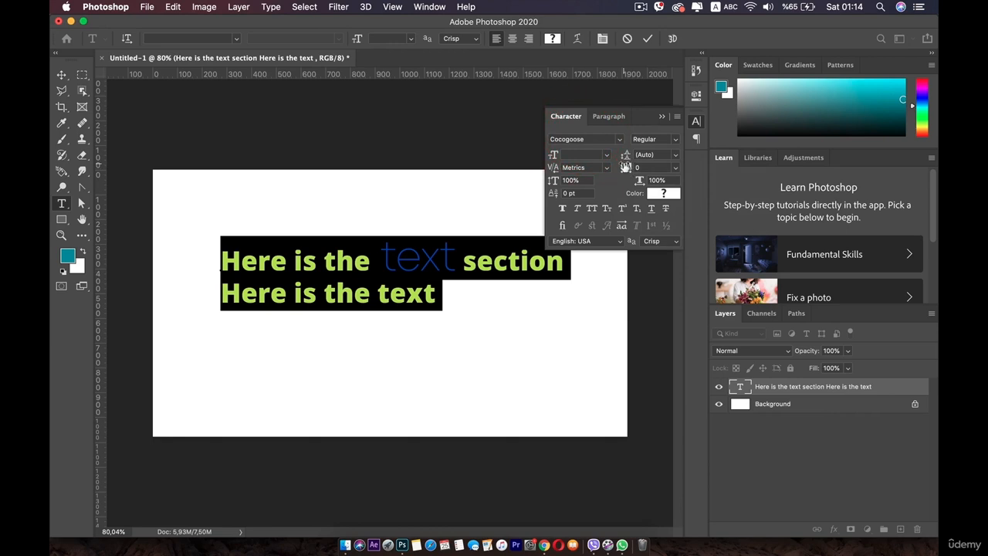
Set the leading of both text lines to 46,44 pt and their font size to 27 pt.
{"action": "left_click_drag", "start_coordinate": [623, 158], "coordinate": [632, 156]}
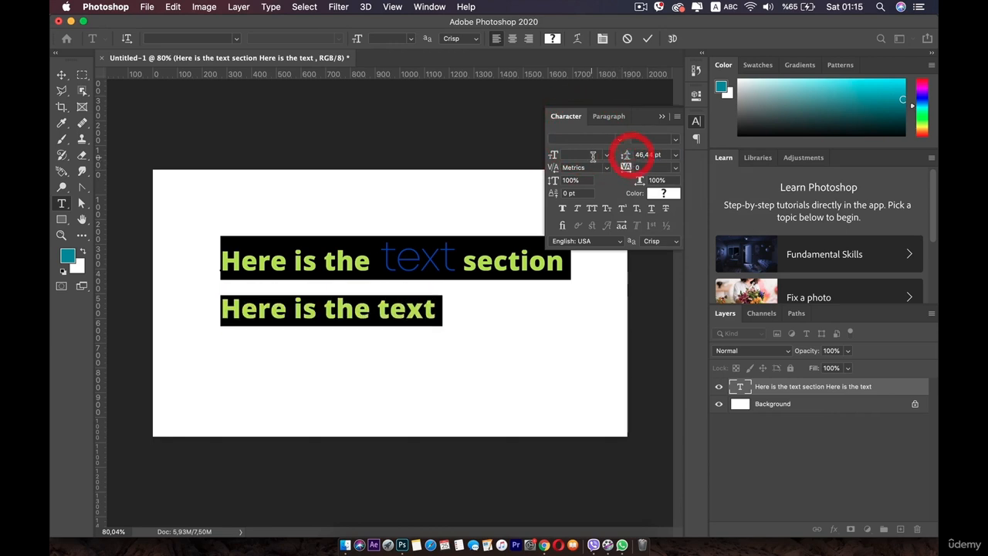
{"action": "left_click", "coordinate": [604, 157]}
{"action": "left_click", "coordinate": [583, 218]}
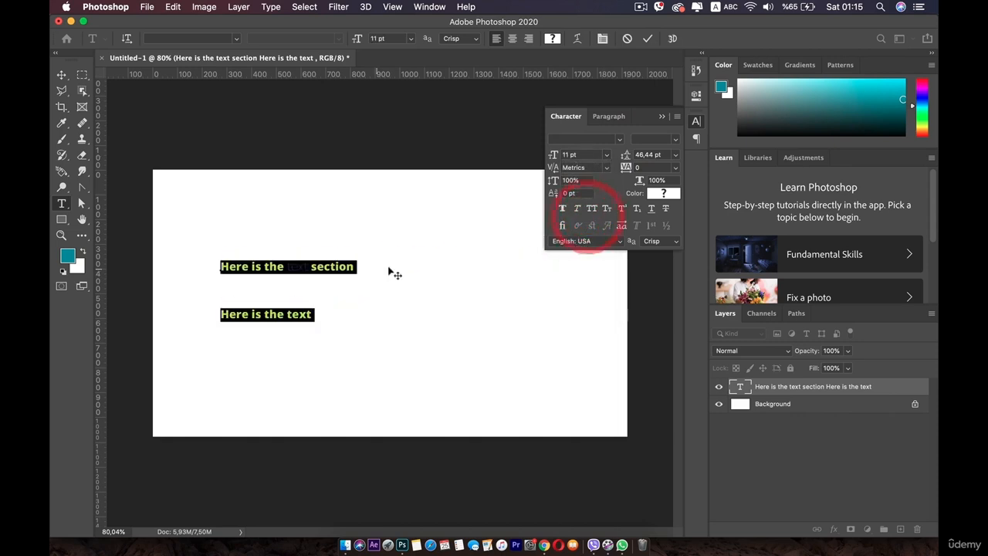
{"action": "left_click_drag", "start_coordinate": [554, 161], "coordinate": [568, 156]}
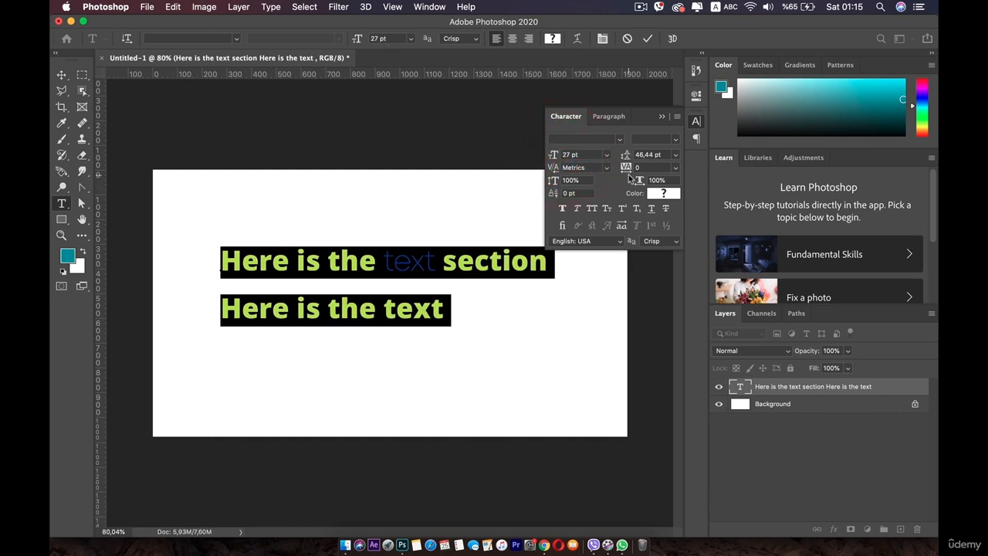
Try a wide tracking of 260 on both text lines and deselect the characters.
{"action": "left_click_drag", "start_coordinate": [627, 169], "coordinate": [671, 168]}
{"action": "left_click", "coordinate": [489, 309]}
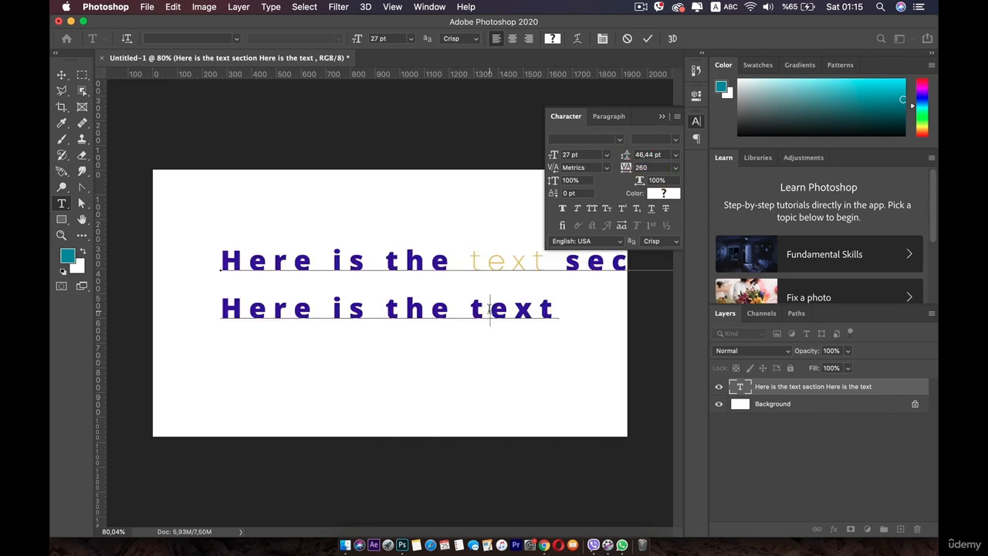
{"action": "left_click_drag", "start_coordinate": [480, 308], "coordinate": [254, 197]}
{"action": "left_click", "coordinate": [453, 271]}
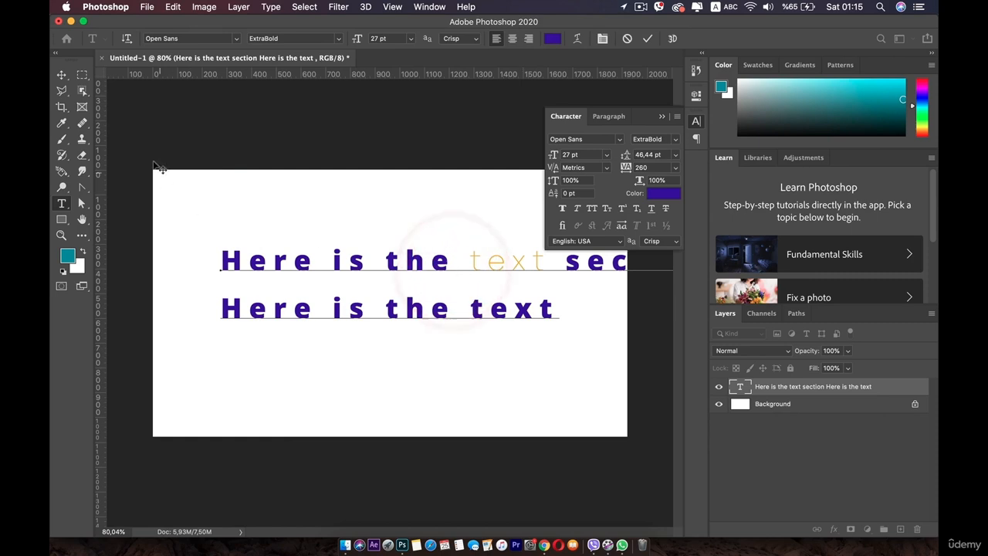
Move the text block slightly to the left and set its tracking to 40.
{"action": "left_click", "coordinate": [58, 76]}
{"action": "left_click_drag", "start_coordinate": [344, 270], "coordinate": [315, 270]}
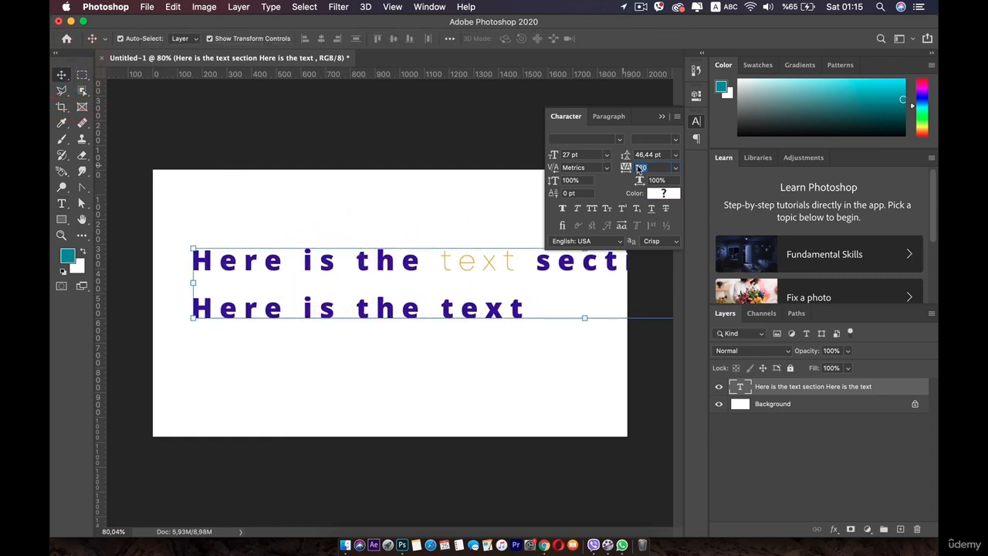
{"action": "type", "text": "40"}
{"action": "key", "text": "Return"}
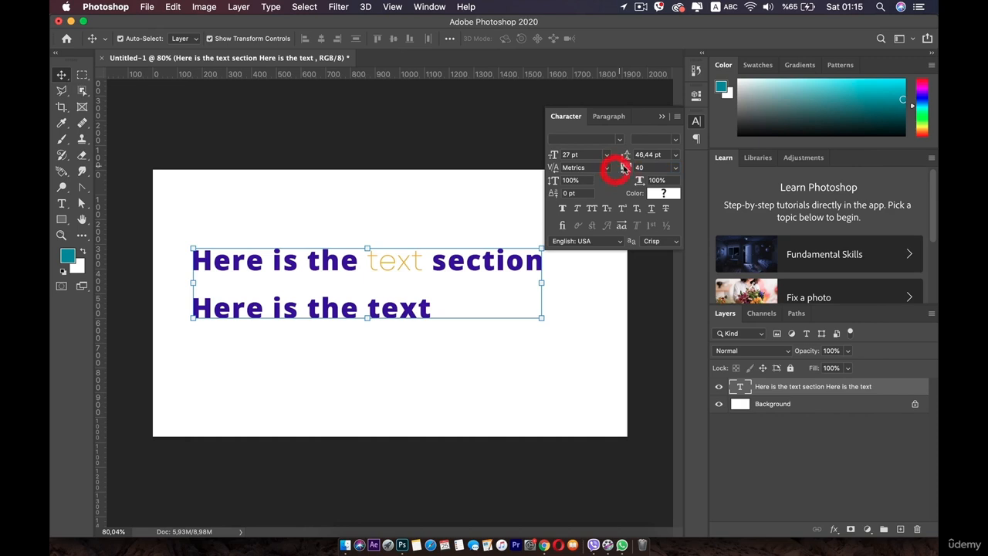
Set the text layer's leading to 36,44 pt and try a kerning value of -910.
{"action": "left_click", "coordinate": [640, 155]}
{"action": "left_click_drag", "start_coordinate": [625, 154], "coordinate": [610, 168]}
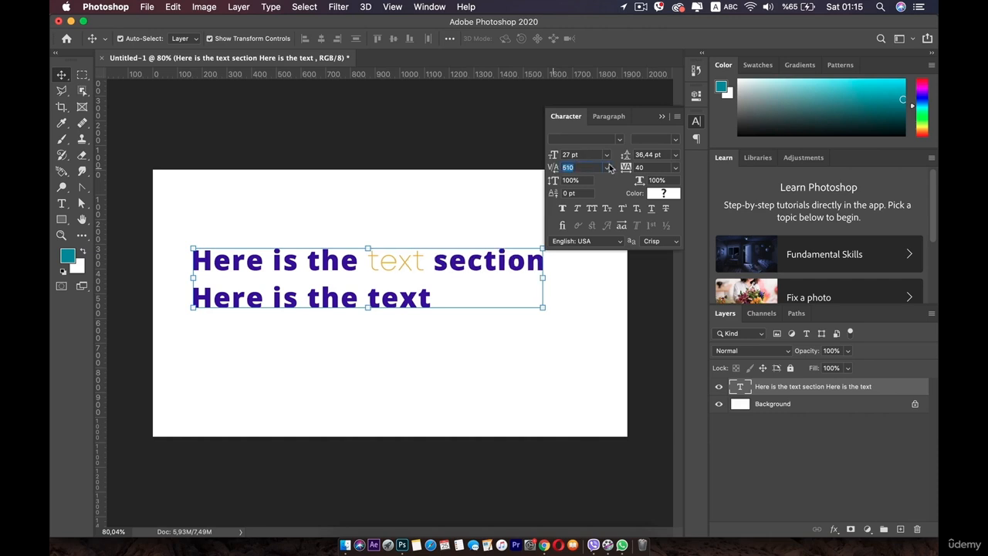
{"action": "left_click", "coordinate": [497, 164]}
Try a vertical scale of 171% and horizontal scales of 159% and 278%, returning both scales to 100%.
{"action": "type", "text": "171"}
{"action": "left_click", "coordinate": [588, 182]}
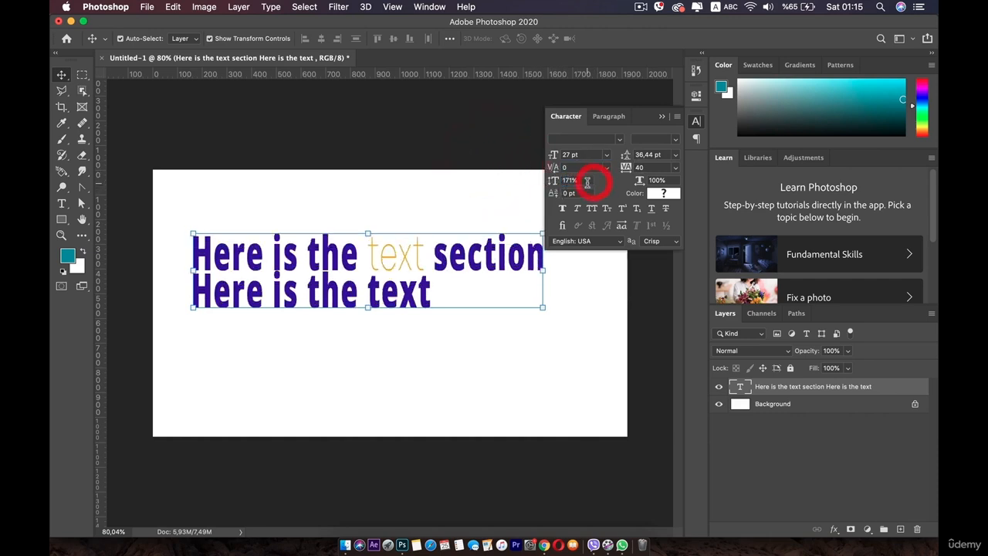
{"action": "type", "text": "159"}
{"action": "left_click", "coordinate": [672, 179]}
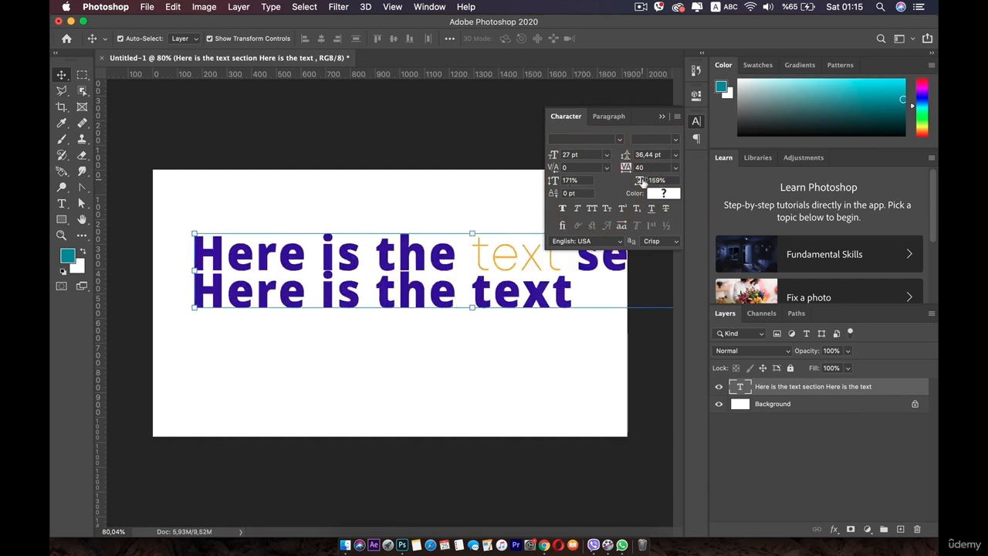
{"action": "left_click_drag", "start_coordinate": [641, 180], "coordinate": [680, 183]}
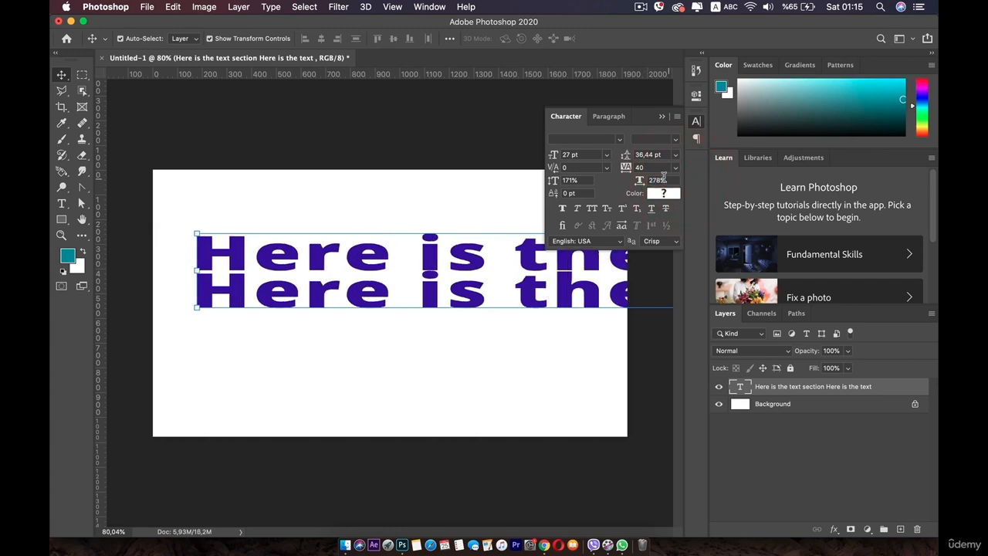
{"action": "type", "text": "100"}
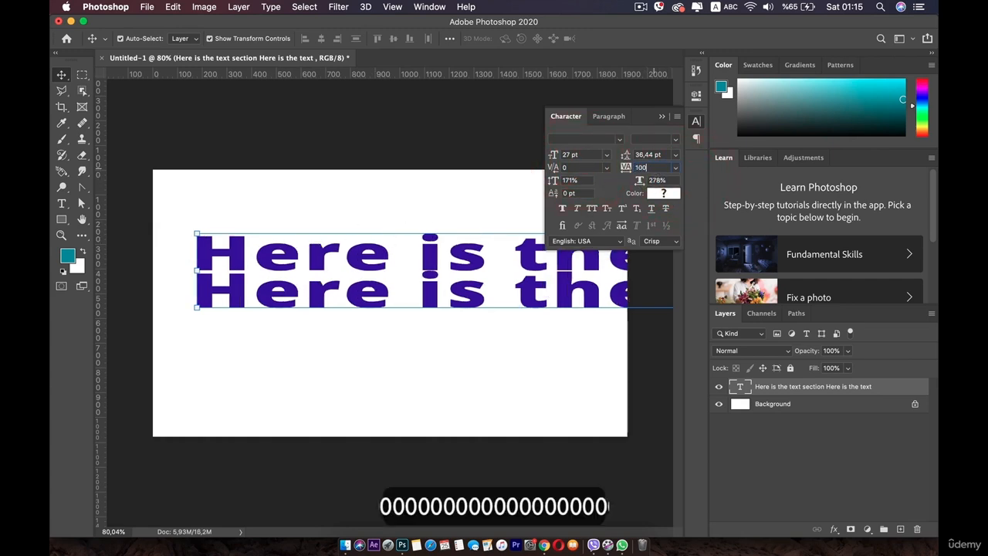
{"action": "left_click", "coordinate": [573, 180]}
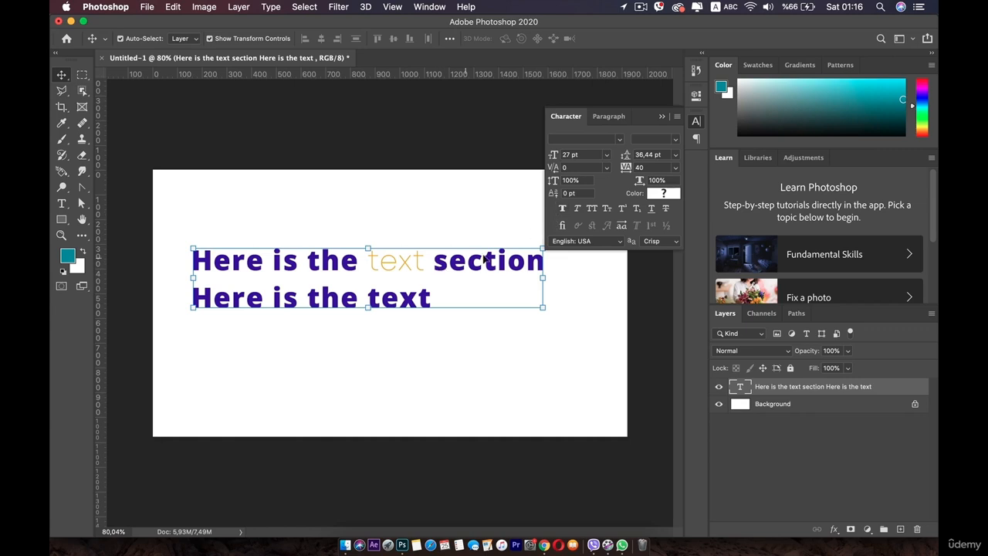
Try Faux Bold and Faux Italic on the whole text layer, switching each off again.
{"action": "left_click", "coordinate": [563, 210]}
{"action": "left_click", "coordinate": [562, 210]}
{"action": "left_click", "coordinate": [563, 210]}
{"action": "left_click", "coordinate": [563, 210]}
{"action": "left_click", "coordinate": [577, 209]}
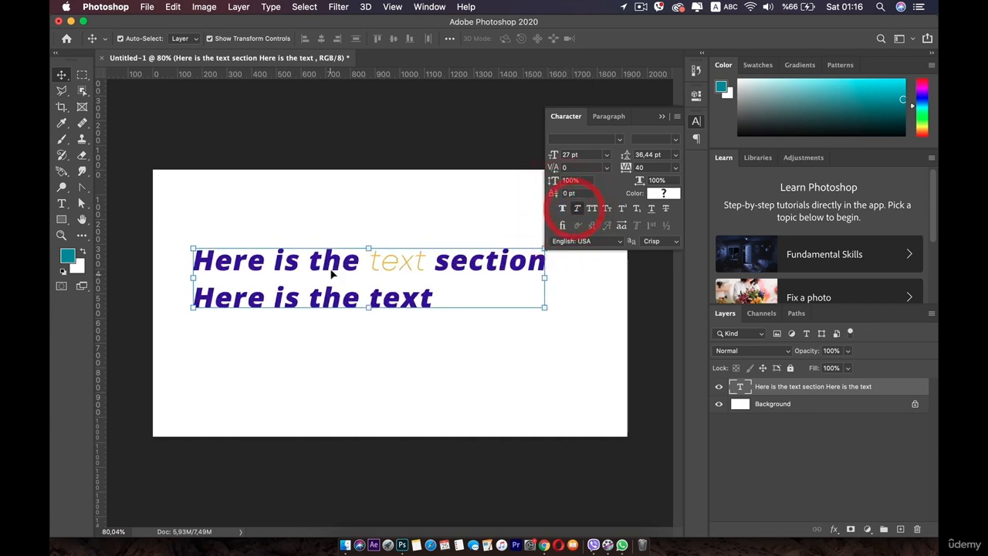
{"action": "left_click", "coordinate": [577, 209]}
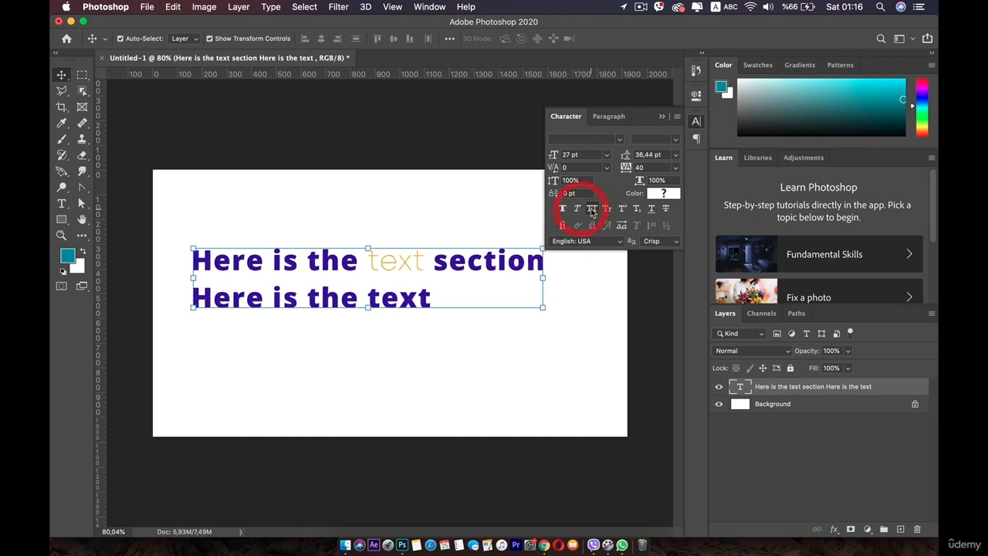
Try All Caps, Small Caps and Superscript on the whole text layer, switching each off again.
{"action": "left_click", "coordinate": [592, 209]}
{"action": "left_click", "coordinate": [593, 208]}
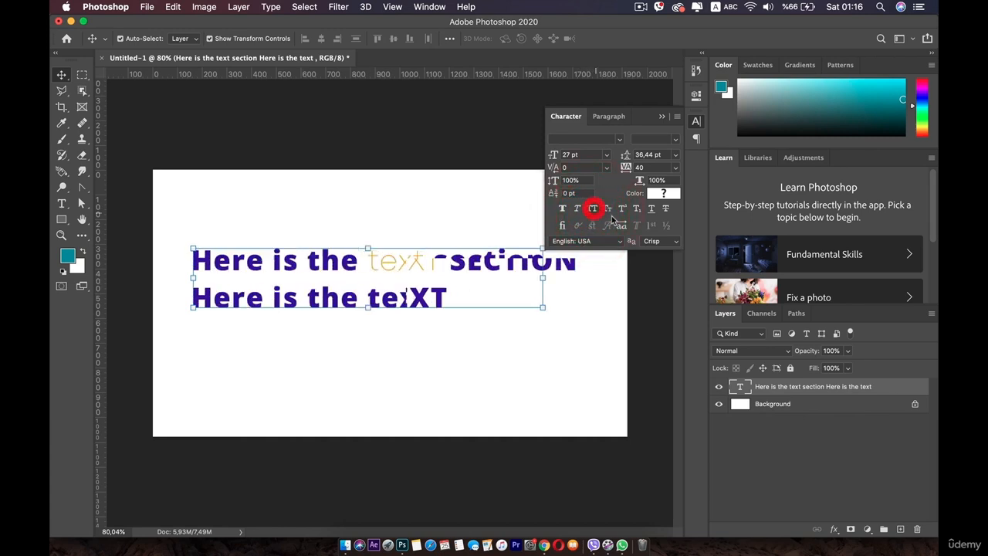
{"action": "left_click", "coordinate": [607, 208]}
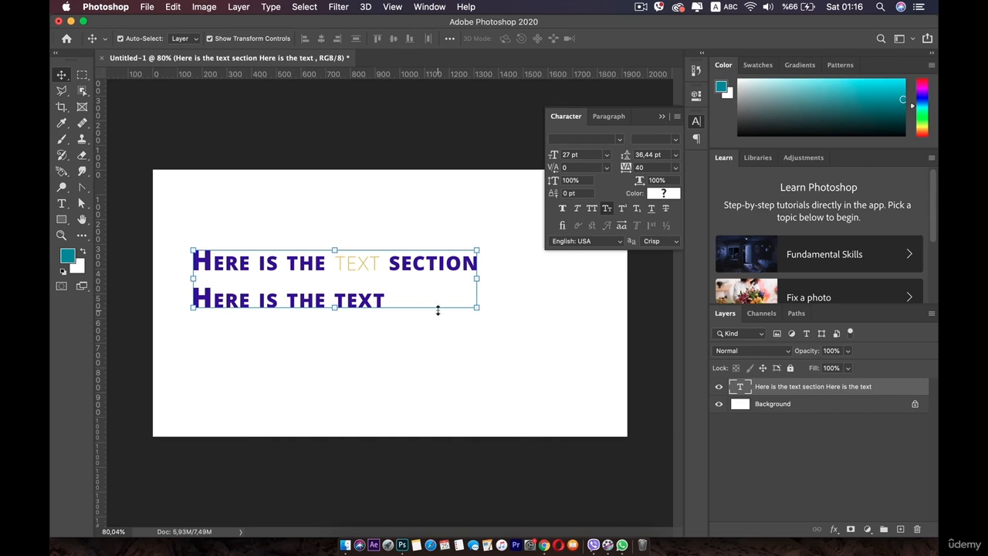
{"action": "left_click", "coordinate": [607, 209]}
{"action": "left_click", "coordinate": [622, 209]}
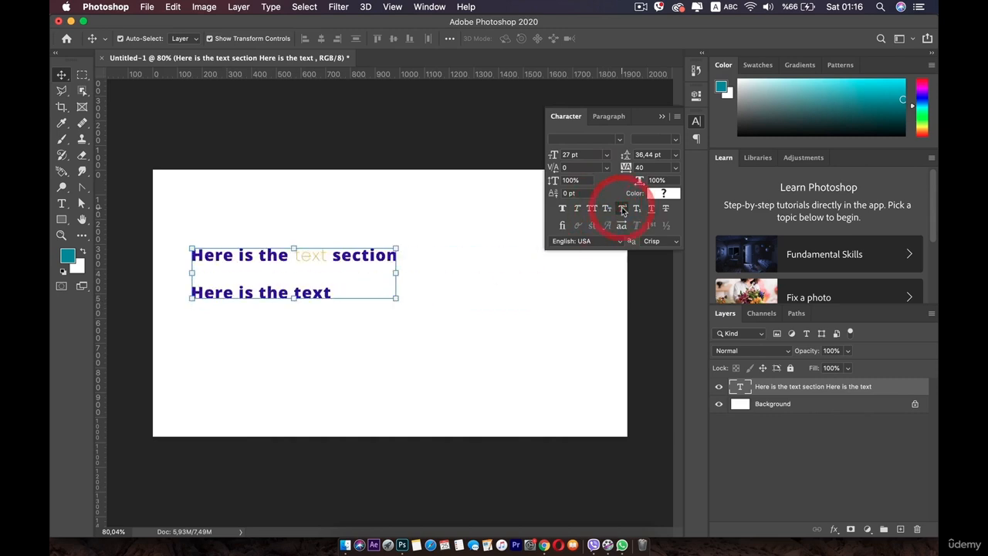
{"action": "left_click", "coordinate": [623, 209]}
Apply Superscript to the word "text" in the first line and delete the space before it.
{"action": "double_click", "coordinate": [322, 256]}
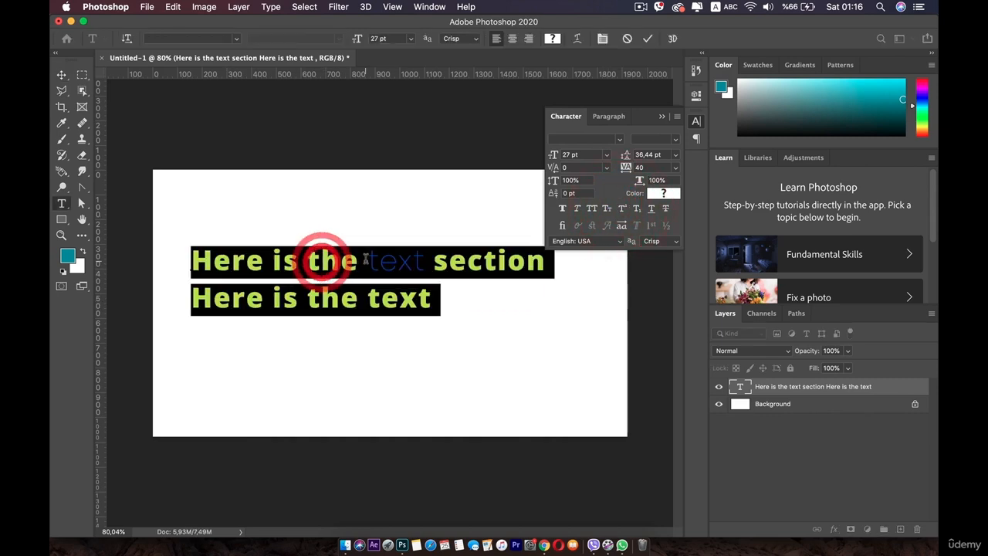
{"action": "double_click", "coordinate": [363, 258]}
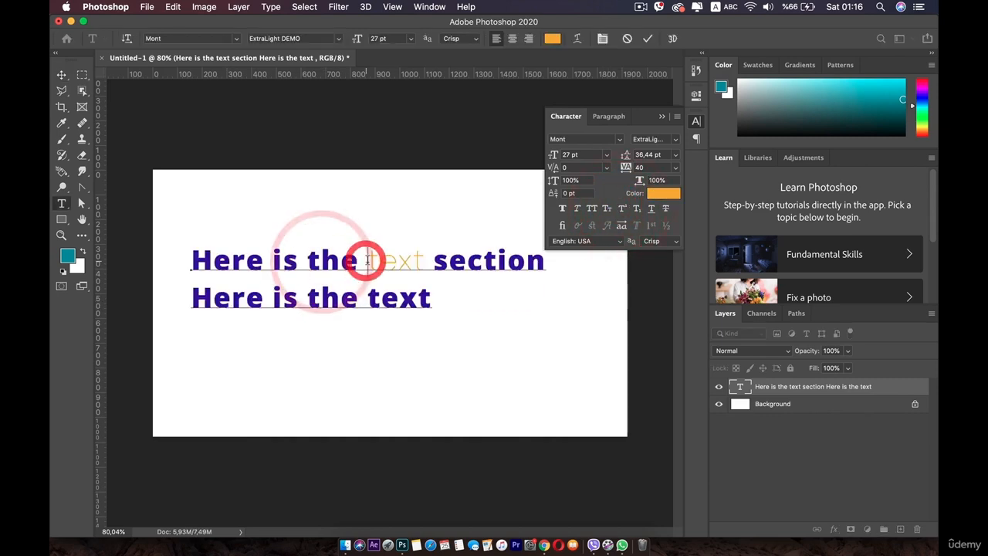
{"action": "left_click", "coordinate": [607, 208]}
{"action": "left_click", "coordinate": [607, 208]}
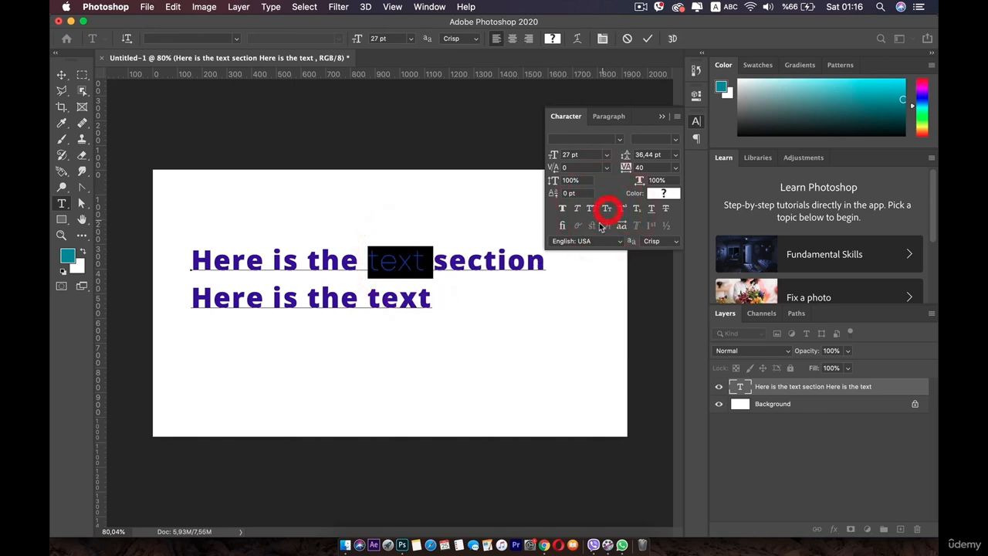
{"action": "left_click", "coordinate": [622, 208]}
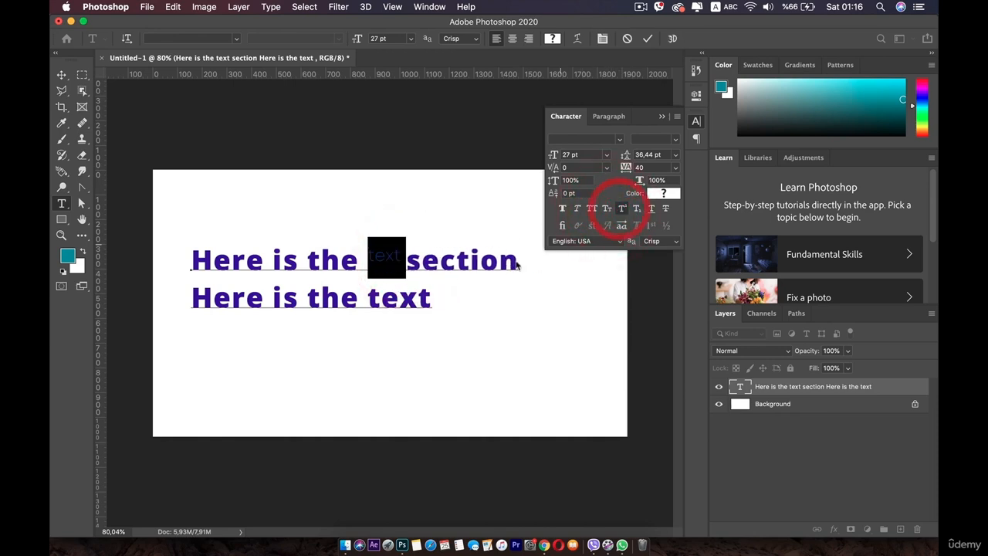
{"action": "left_click", "coordinate": [368, 272]}
{"action": "key", "text": "BackSpace"}
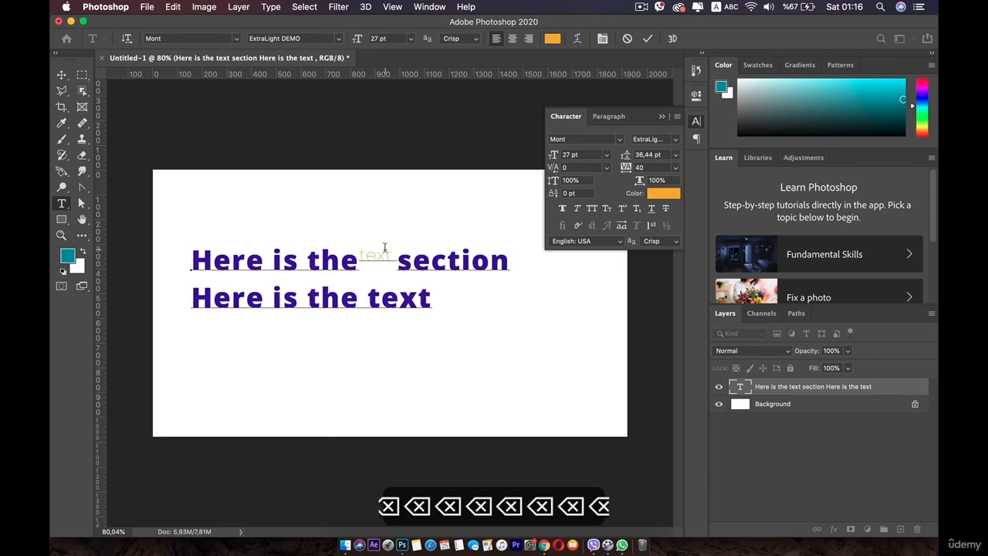
Replace the superscript word "text" in the first line with "2C".
{"action": "double_click", "coordinate": [375, 255]}
{"action": "left_click_drag", "start_coordinate": [361, 256], "coordinate": [390, 251]}
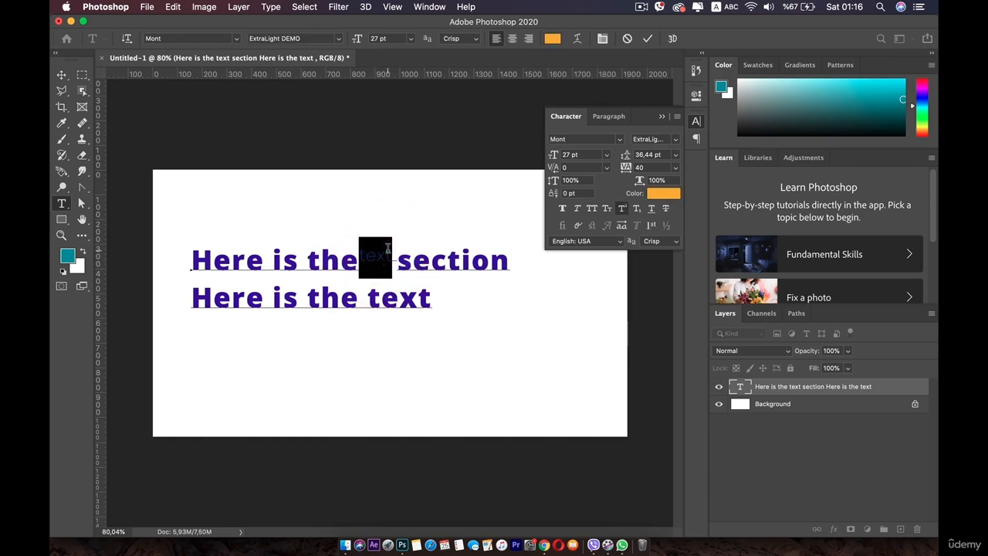
{"action": "type", "text": "20"}
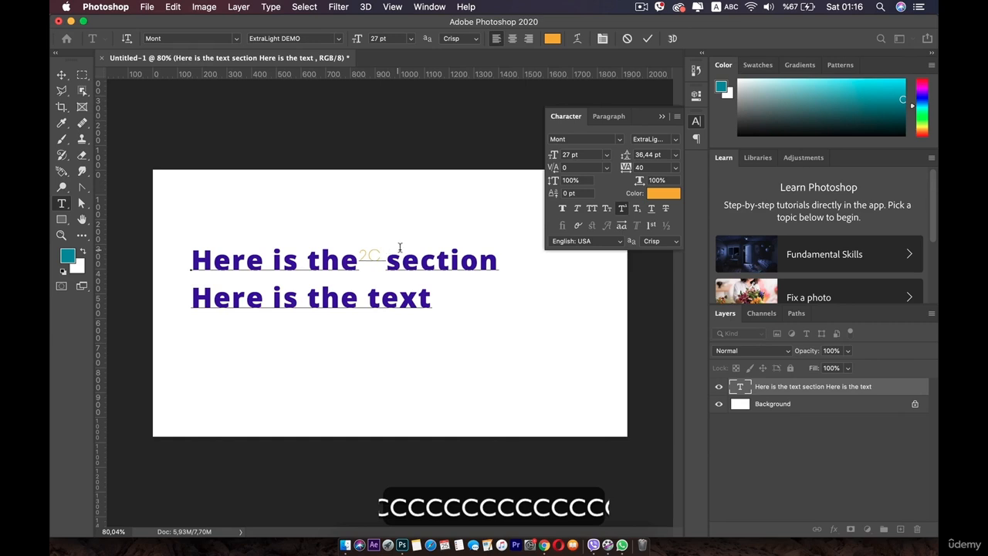
Recolour the superscript "2C" to near-black 080808 and finish editing the text.
{"action": "double_click", "coordinate": [369, 256]}
{"action": "left_click", "coordinate": [372, 252]}
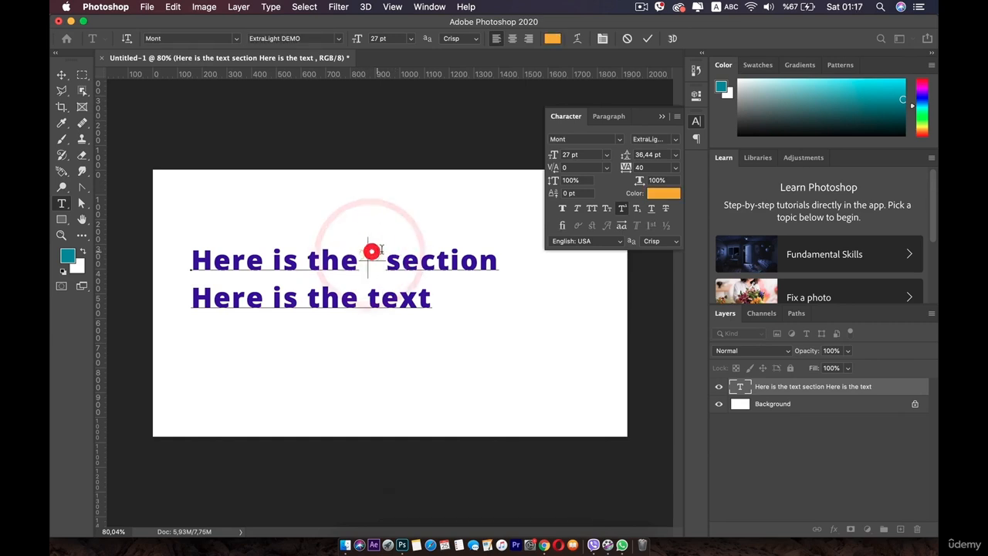
{"action": "double_click", "coordinate": [371, 251]}
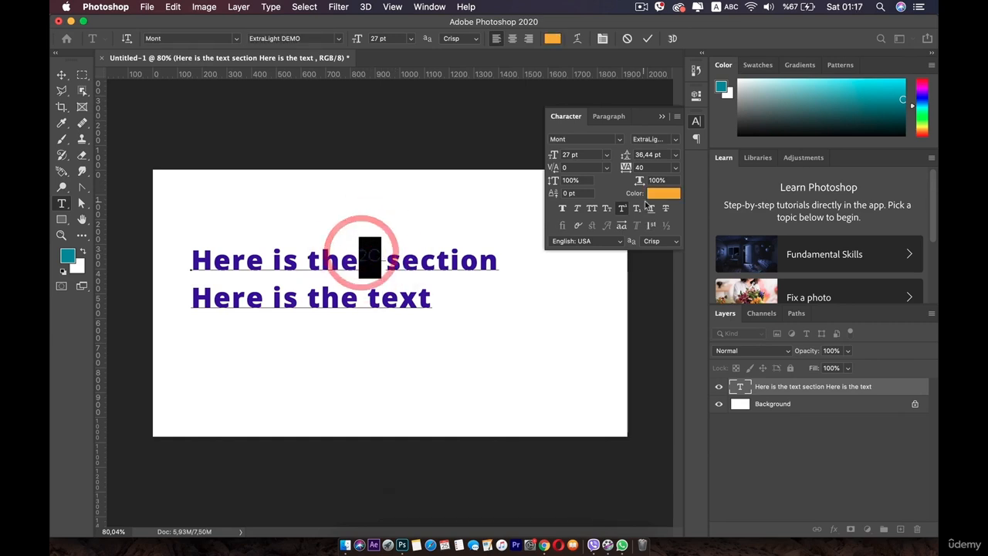
{"action": "left_click", "coordinate": [663, 193]}
{"action": "left_click", "coordinate": [497, 375]}
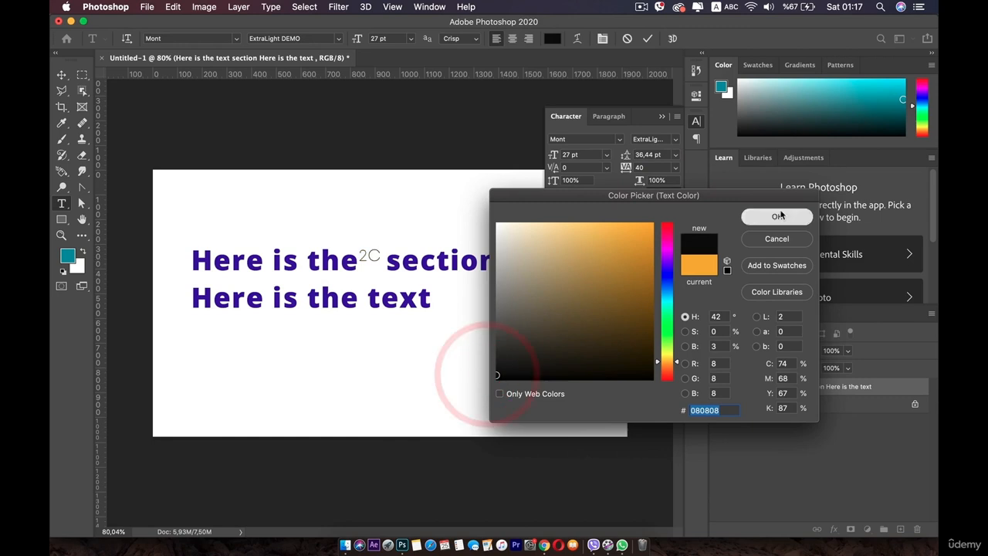
{"action": "left_click", "coordinate": [772, 217]}
{"action": "left_click", "coordinate": [404, 247]}
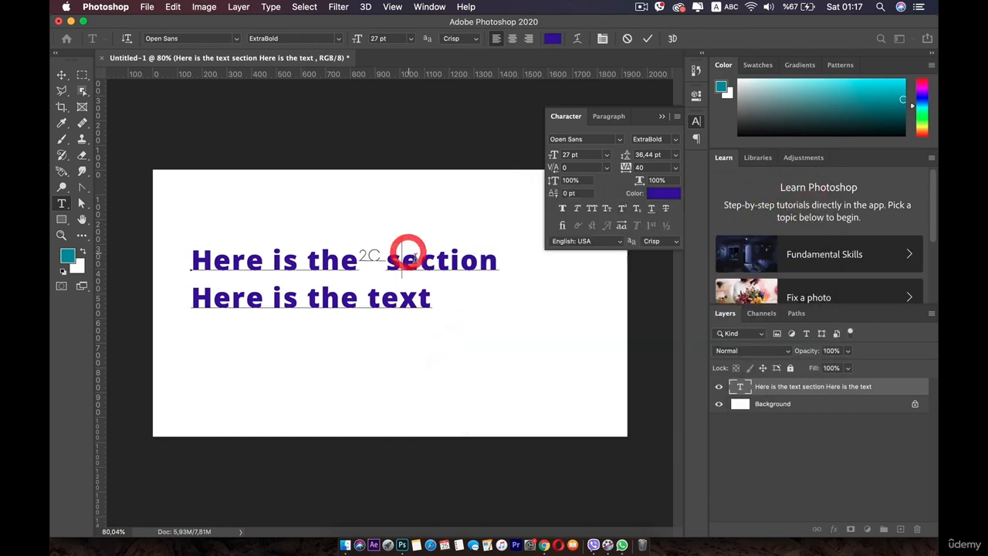
{"action": "left_click", "coordinate": [61, 74]}
{"action": "left_click", "coordinate": [237, 308]}
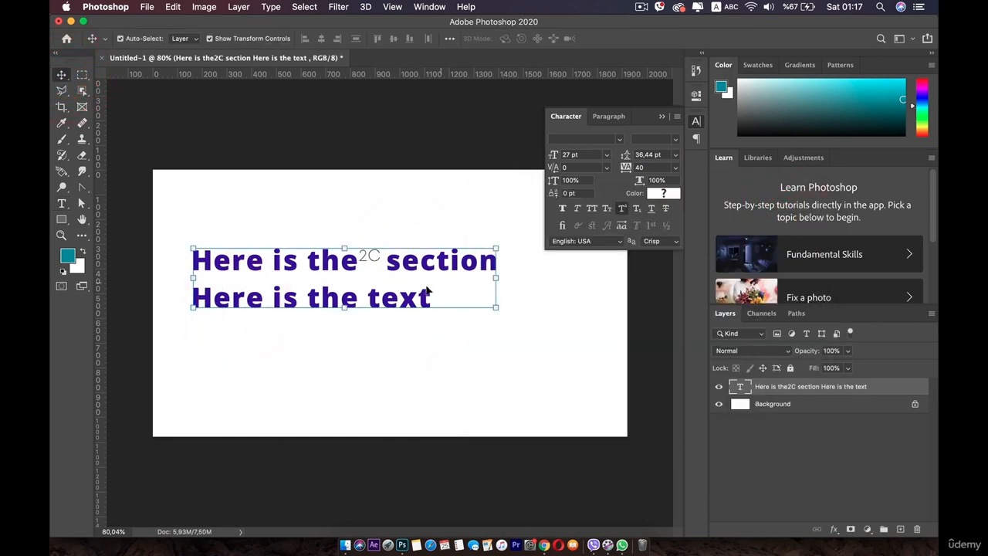
Remove the trailing space from the second line, append "23" and make those digits subscript.
{"action": "double_click", "coordinate": [397, 301]}
{"action": "double_click", "coordinate": [430, 304]}
{"action": "left_click", "coordinate": [438, 304]}
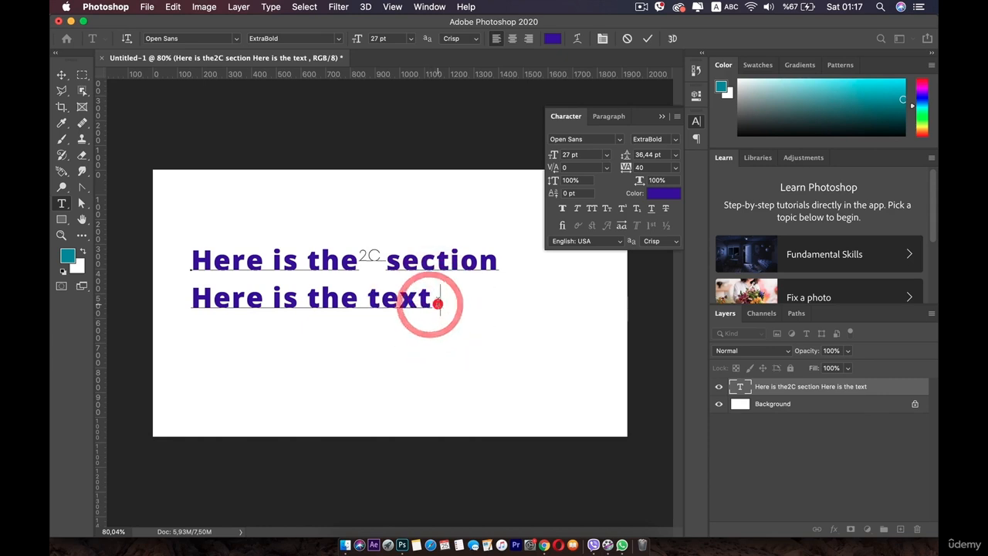
{"action": "key", "text": "BackSpace"}
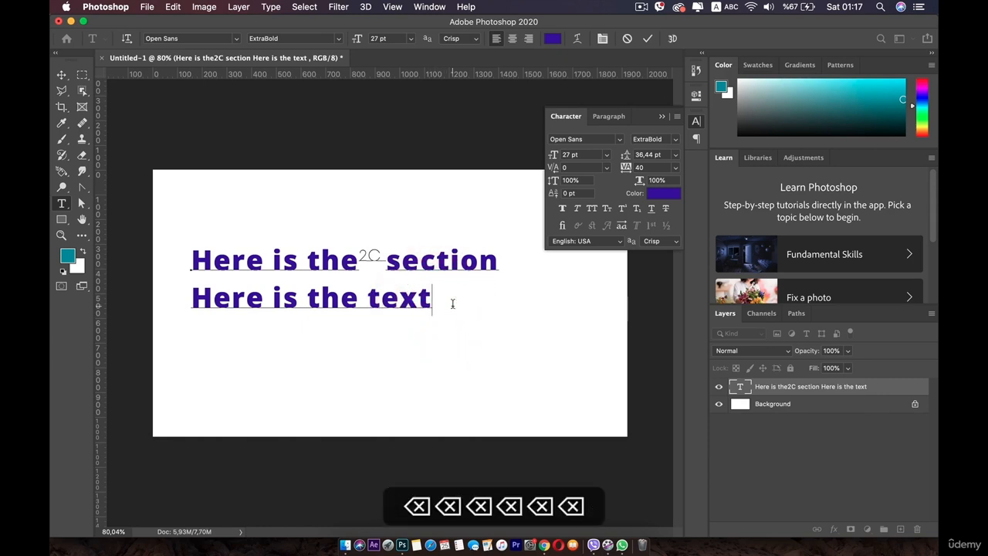
{"action": "type", "text": "23"}
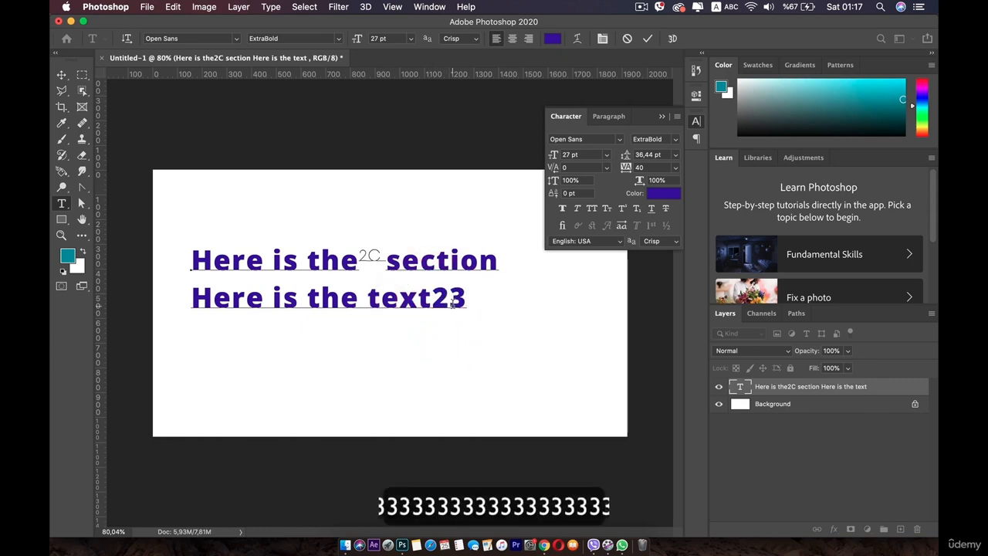
{"action": "left_click_drag", "start_coordinate": [434, 298], "coordinate": [491, 295]}
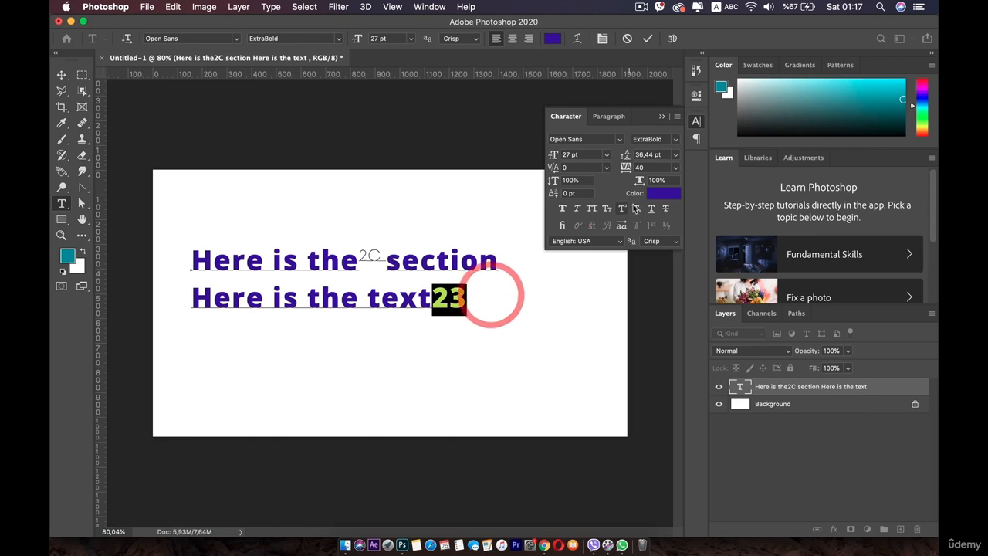
{"action": "left_click", "coordinate": [638, 207]}
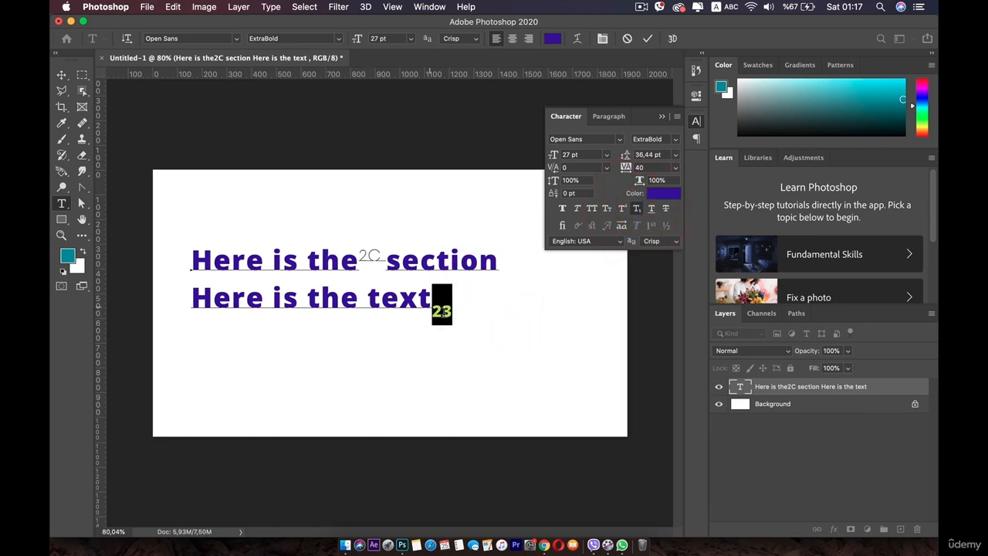
Set the subscript "23" to black 000000 with the Light font style and finish editing the text.
{"action": "left_click", "coordinate": [666, 194]}
{"action": "left_click_drag", "start_coordinate": [554, 279], "coordinate": [491, 387]}
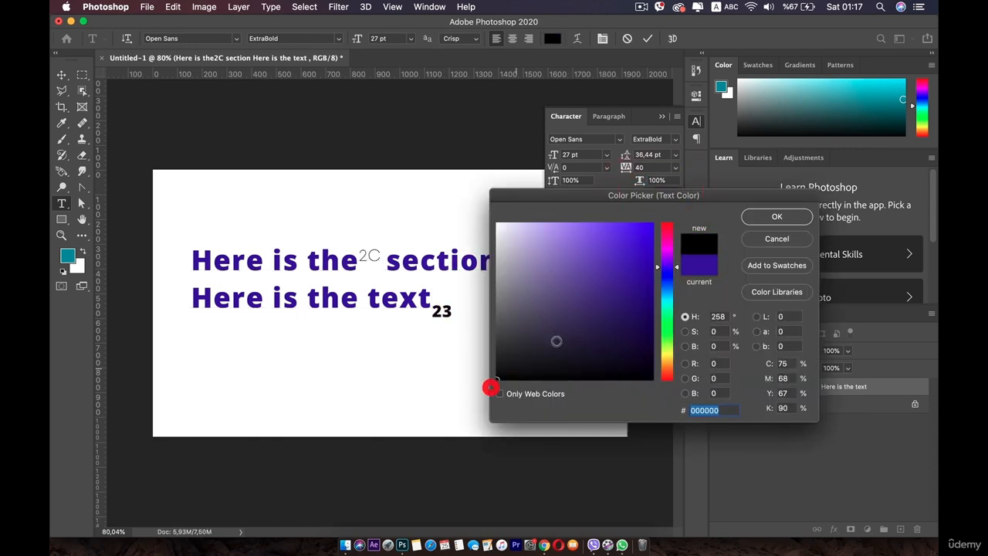
{"action": "left_click", "coordinate": [768, 220]}
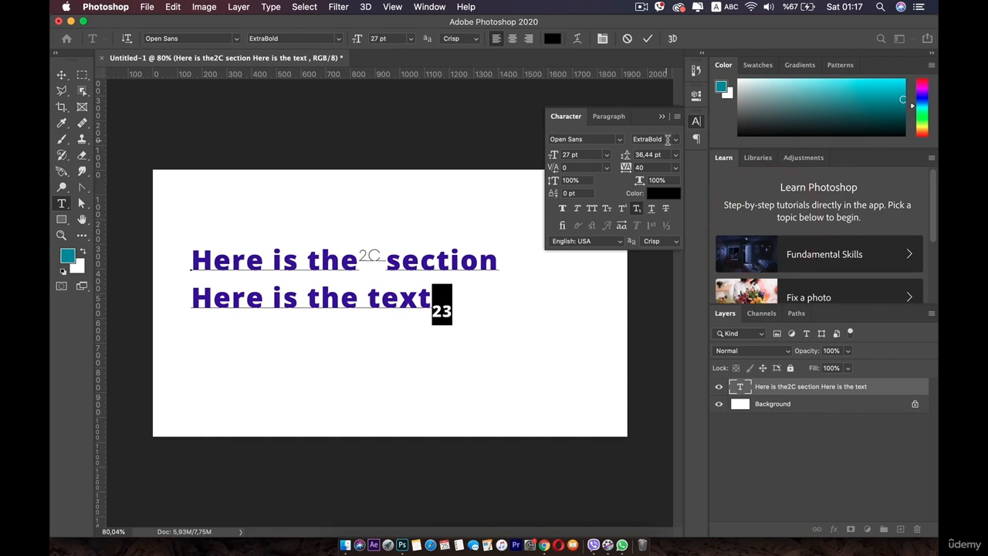
{"action": "left_click", "coordinate": [668, 139]}
{"action": "left_click", "coordinate": [656, 131]}
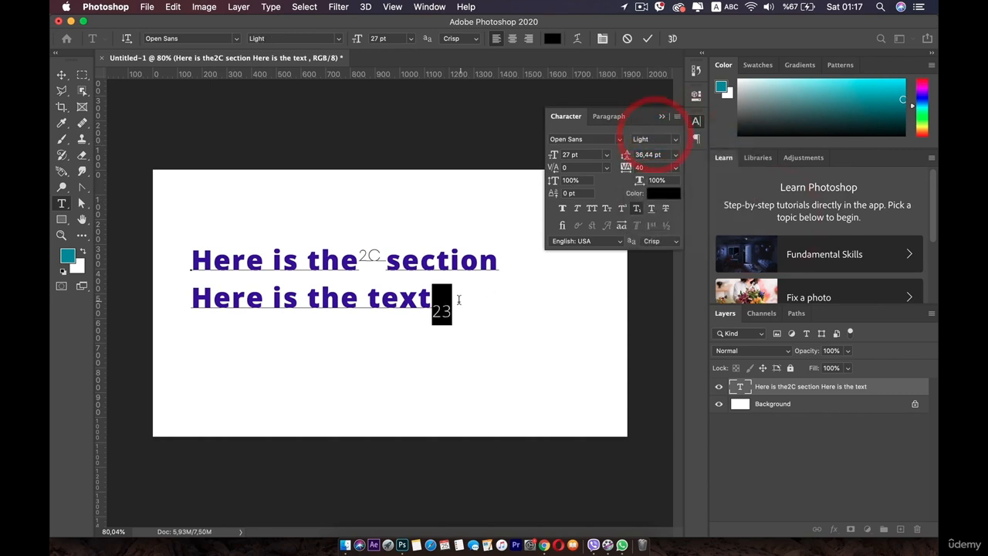
{"action": "left_click", "coordinate": [460, 301]}
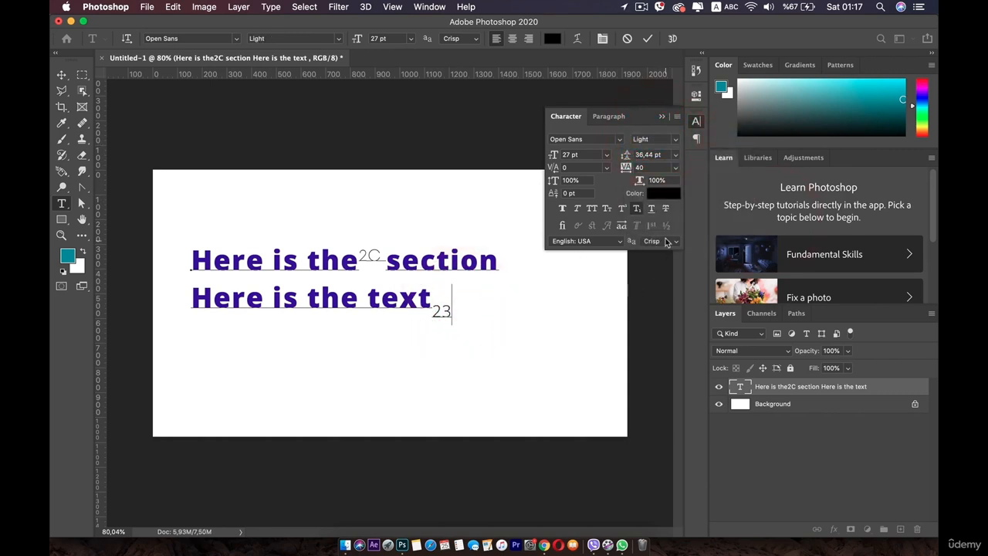
{"action": "left_click", "coordinate": [61, 75]}
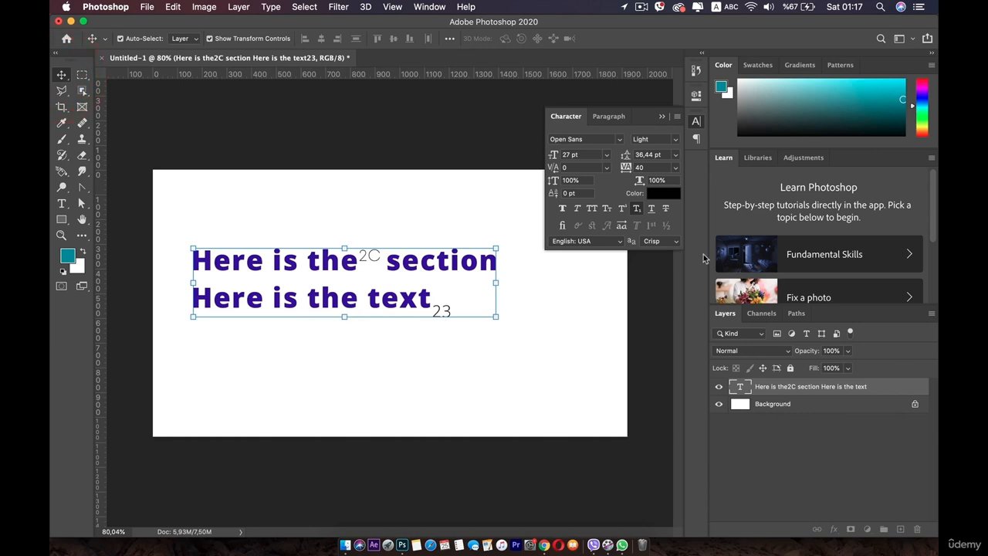
Apply Underline and Strikethrough to the whole text layer.
{"action": "left_click", "coordinate": [653, 209]}
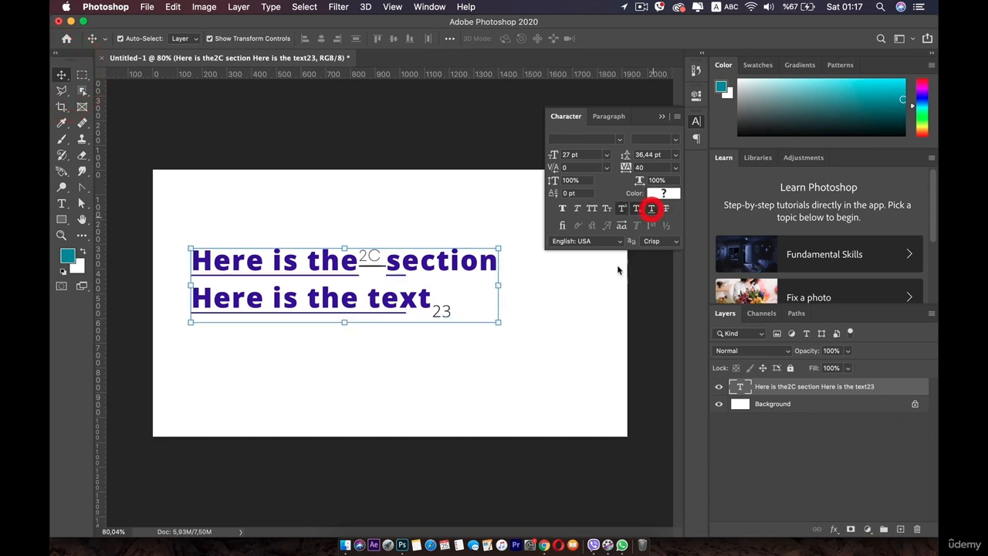
{"action": "left_click", "coordinate": [666, 209]}
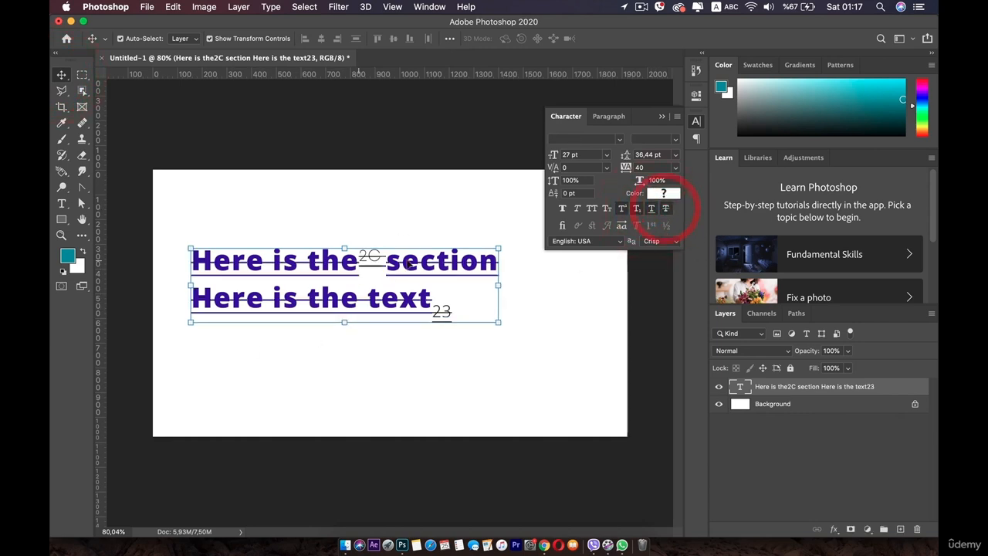
Remove the underline, superscript, subscript and strikethrough formatting from the whole text layer.
{"action": "left_click", "coordinate": [653, 210]}
{"action": "left_click", "coordinate": [621, 210]}
{"action": "left_click", "coordinate": [636, 209]}
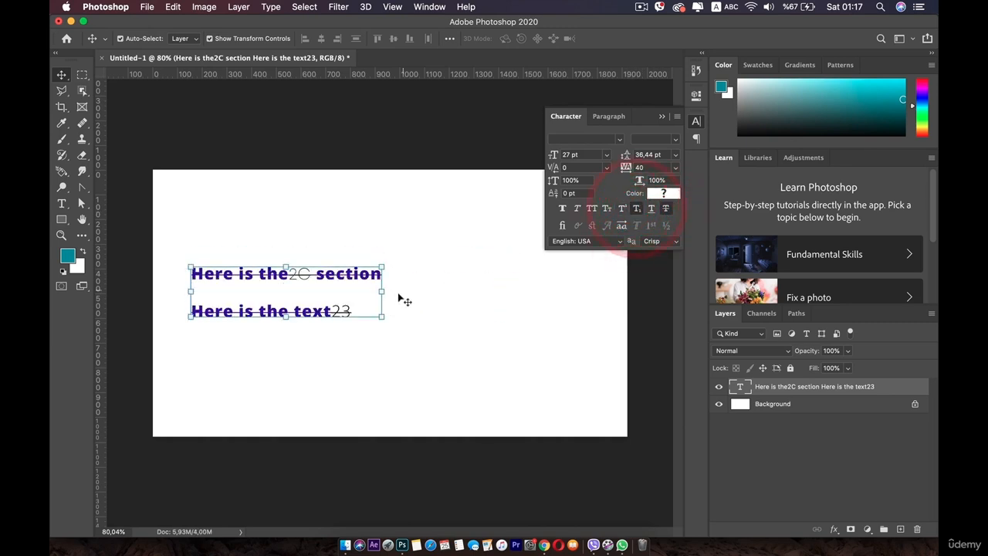
{"action": "left_click", "coordinate": [636, 209]}
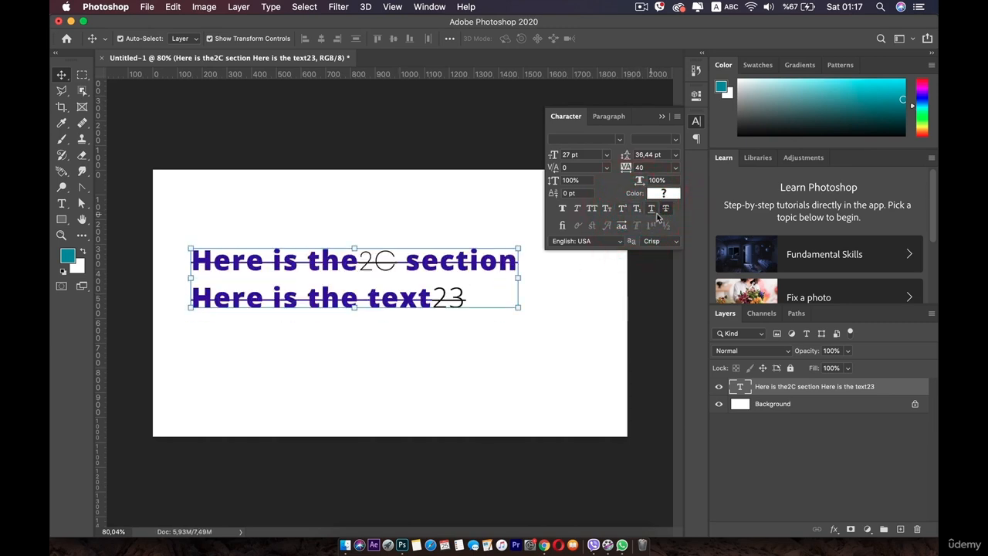
{"action": "left_click", "coordinate": [666, 210]}
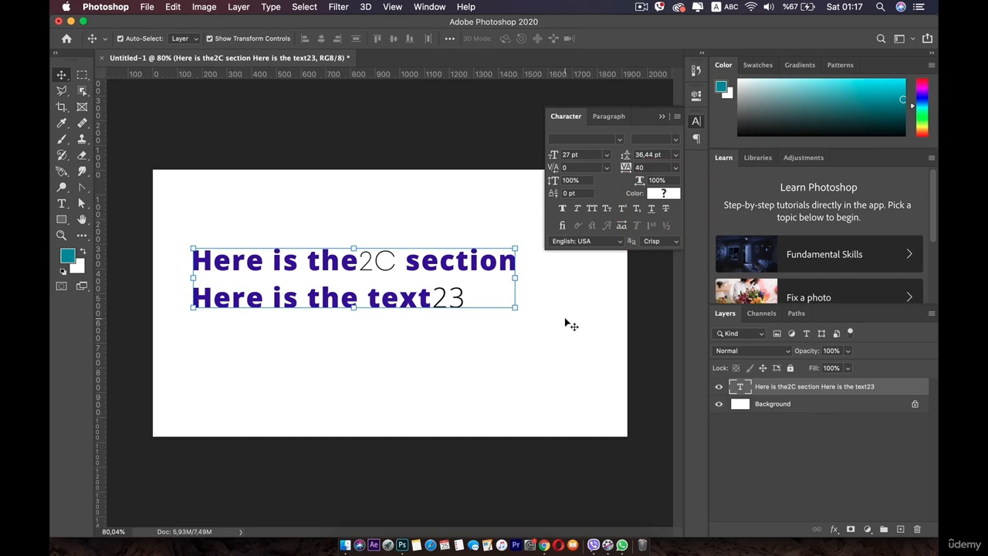
Set the text layer's anti-aliasing to Sharp and view the available text languages, keeping English: USA.
{"action": "left_click", "coordinate": [656, 242]}
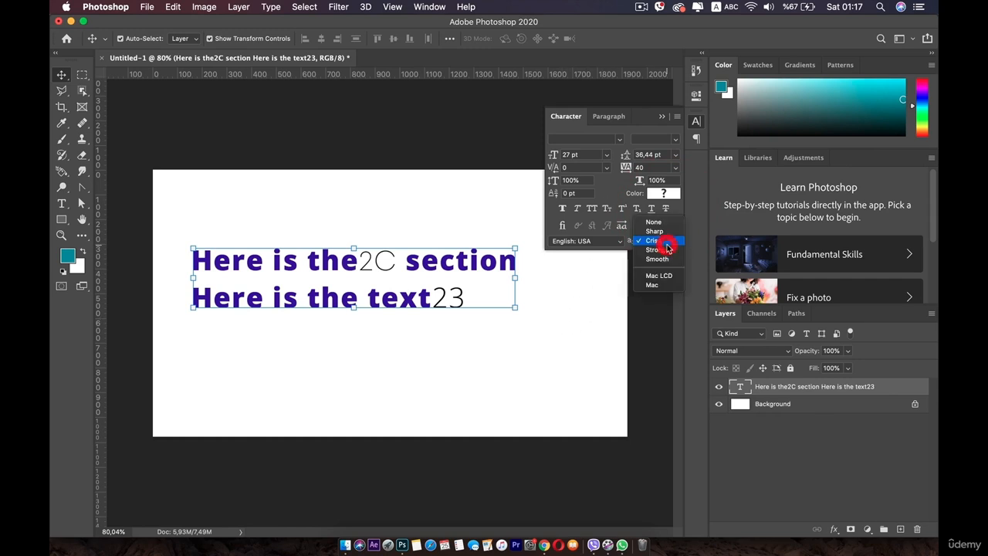
{"action": "left_click", "coordinate": [660, 229]}
{"action": "left_click", "coordinate": [612, 244]}
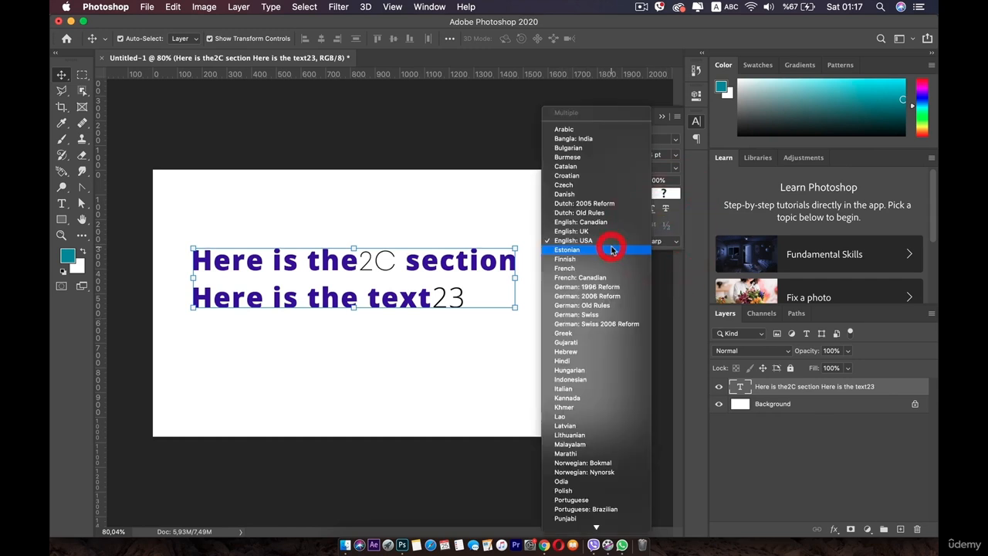
{"action": "left_click", "coordinate": [452, 376]}
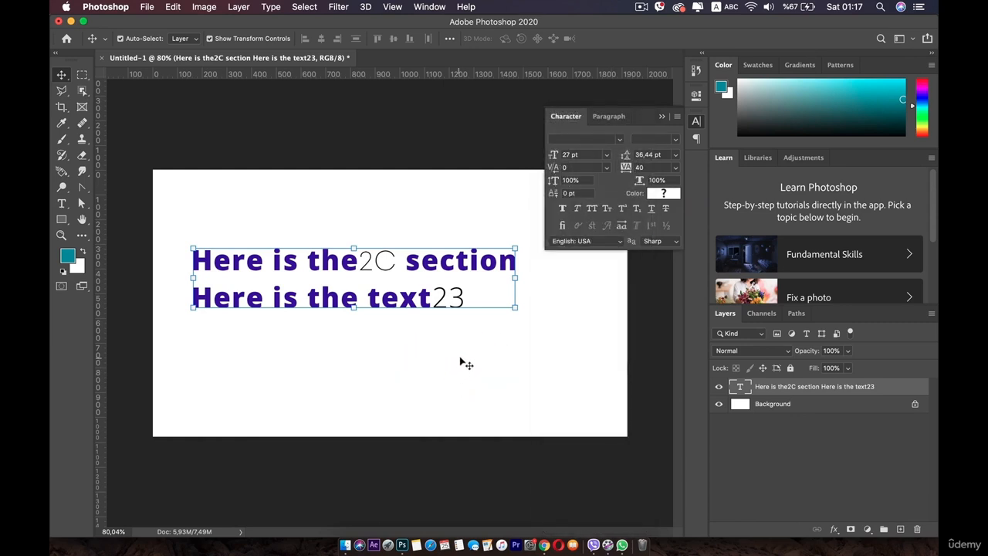
Centre-align the text layer's paragraphs and move the text back towards the middle of the canvas.
{"action": "left_click", "coordinate": [609, 116]}
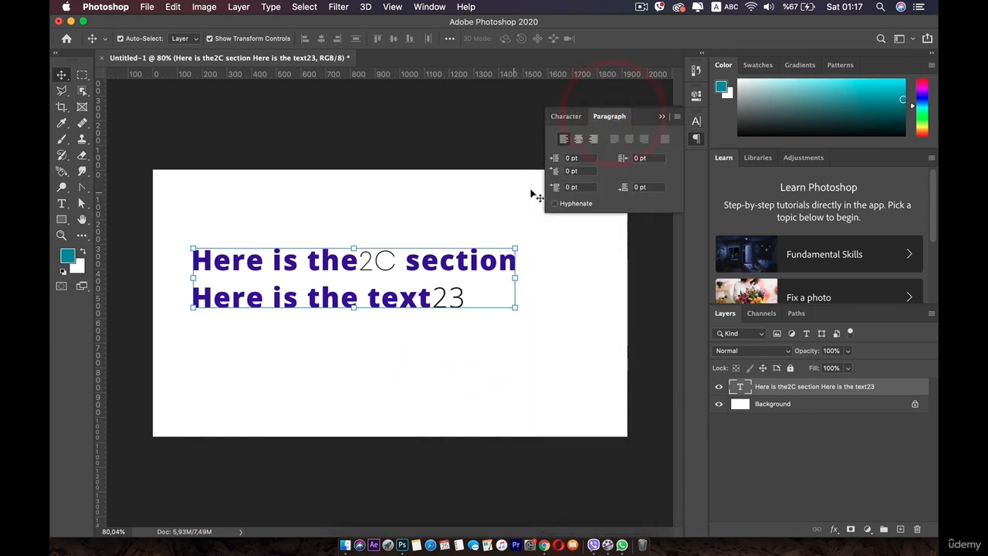
{"action": "left_click", "coordinate": [579, 140]}
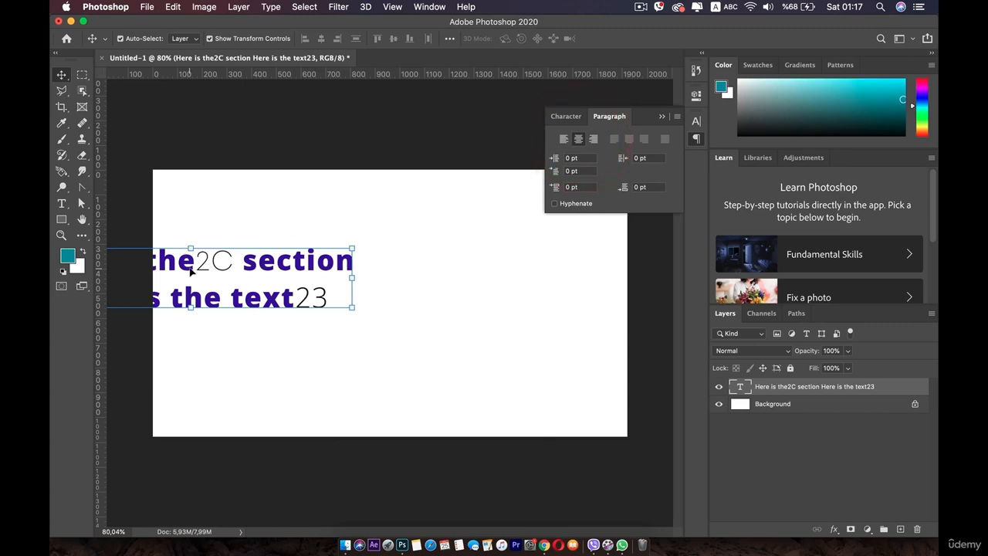
{"action": "left_click_drag", "start_coordinate": [190, 270], "coordinate": [388, 264]}
Try right alignment on the text, return it to left alignment and reposition it around the canvas centre.
{"action": "left_click", "coordinate": [593, 139]}
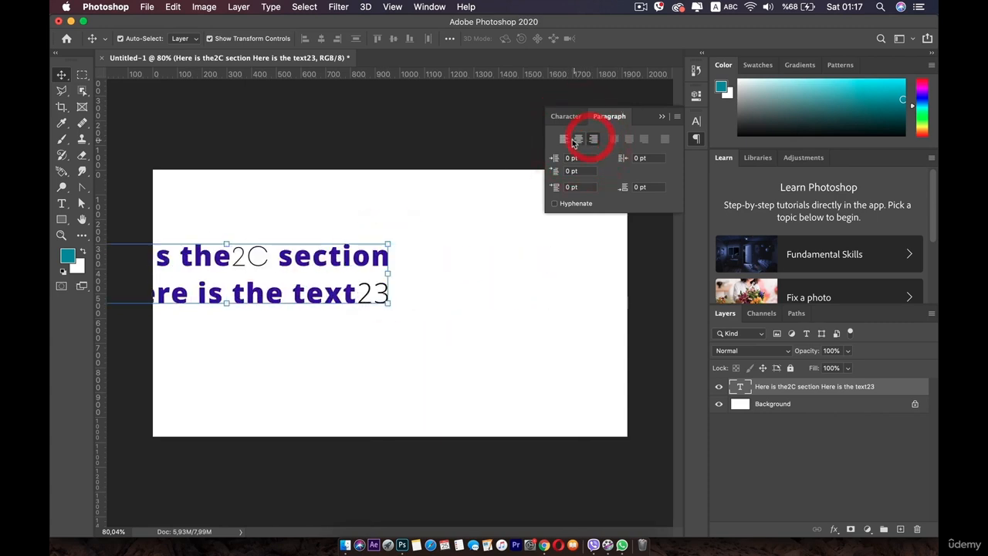
{"action": "left_click", "coordinate": [563, 138]}
{"action": "left_click_drag", "start_coordinate": [529, 248], "coordinate": [349, 274]}
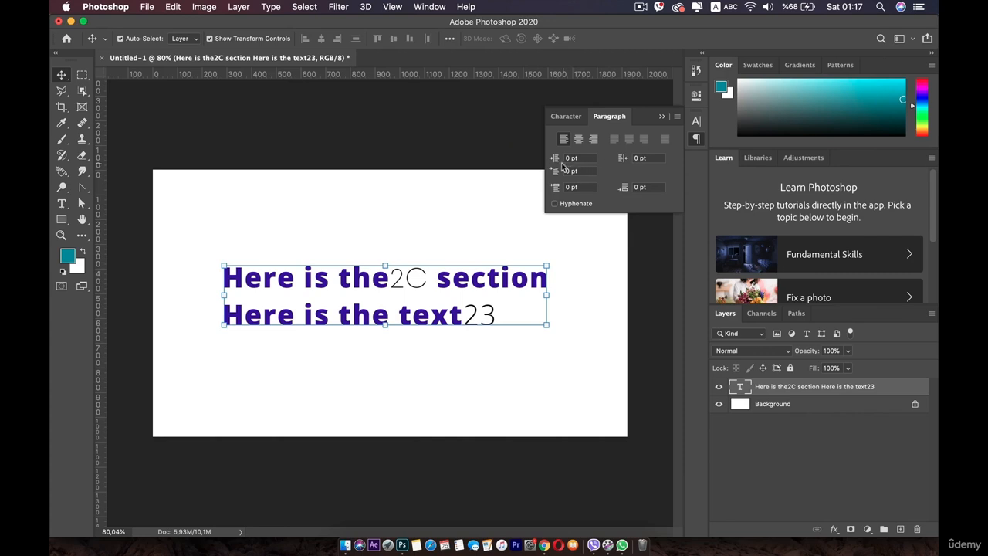
Try a negative left margin indent on the whole text layer and reset it to 0 pt.
{"action": "left_click_drag", "start_coordinate": [583, 160], "coordinate": [526, 157]}
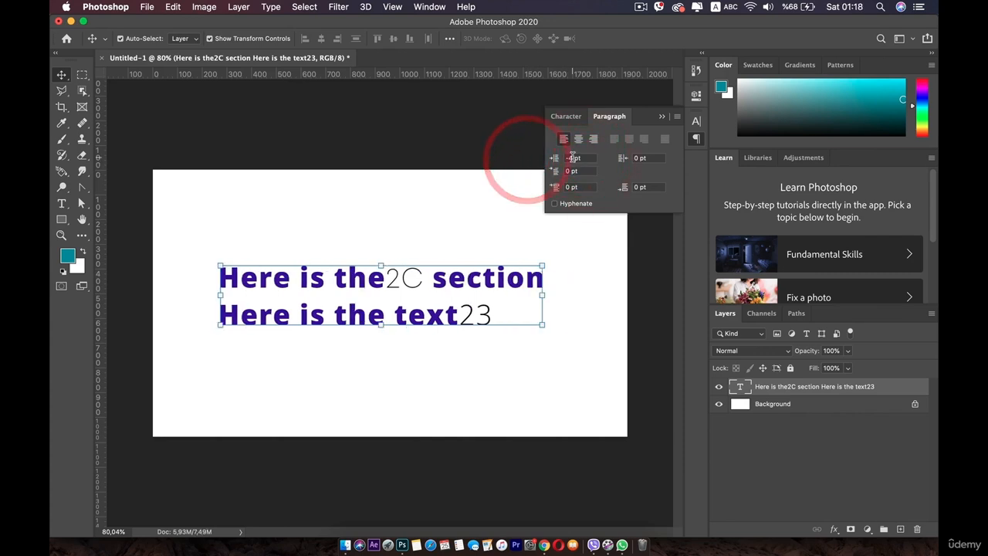
{"action": "left_click", "coordinate": [575, 158]}
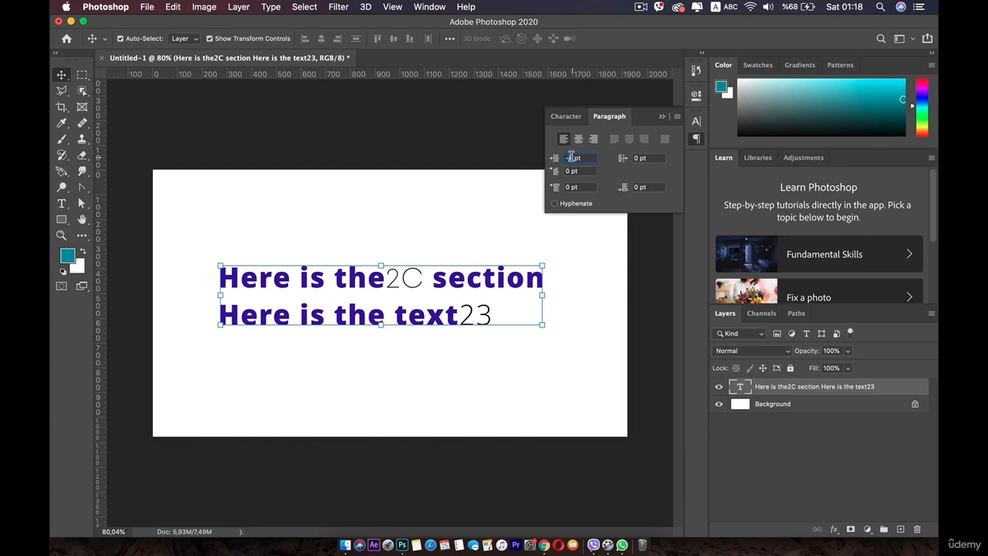
{"action": "type", "text": "0"}
{"action": "left_click", "coordinate": [452, 280]}
Select the second line, "Here is the text23", and set its left margin and first-line indents to 1,5 pt.
{"action": "double_click", "coordinate": [482, 307]}
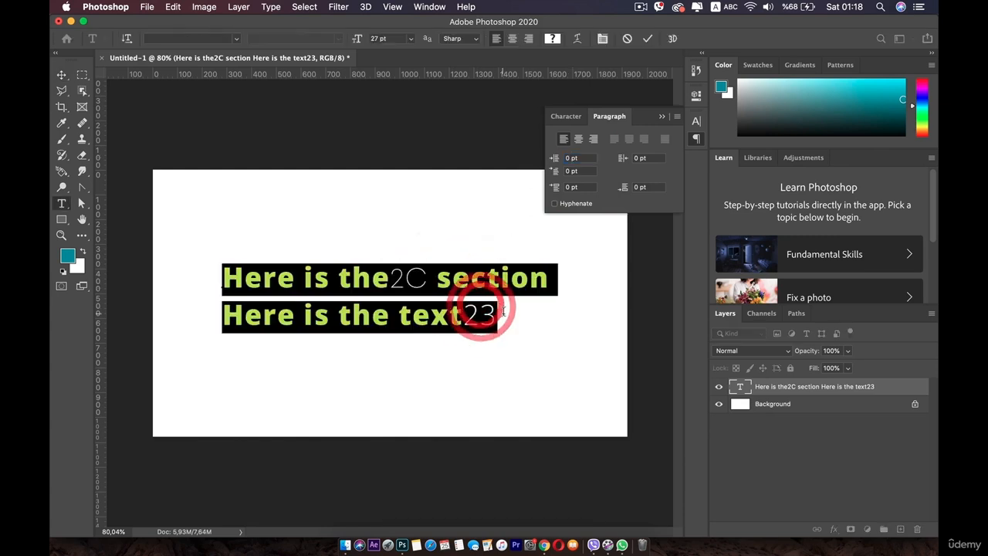
{"action": "left_click_drag", "start_coordinate": [497, 318], "coordinate": [208, 320]}
{"action": "left_click_drag", "start_coordinate": [553, 161], "coordinate": [539, 210]}
Select both lines of the text layer.
{"action": "triple_click", "coordinate": [422, 313]}
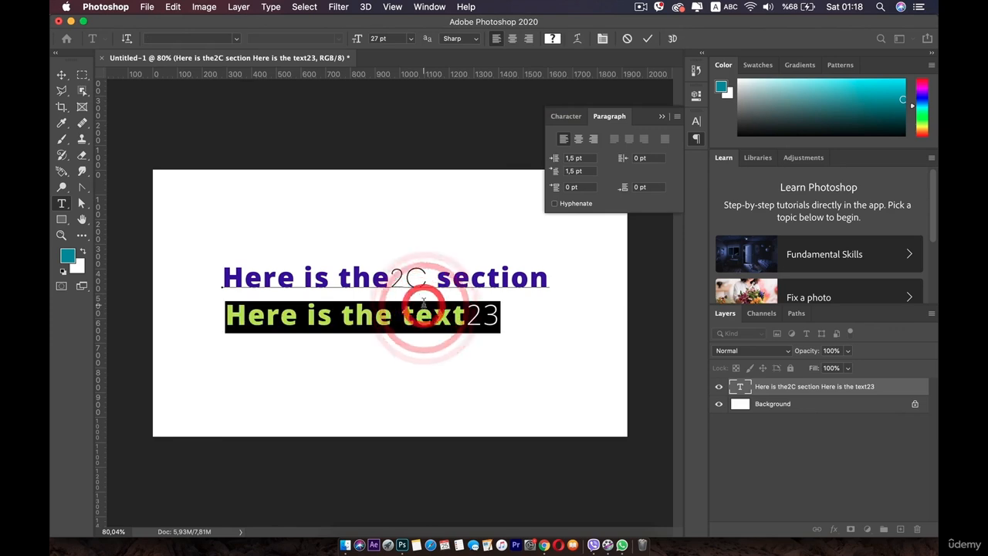
{"action": "key", "text": "super+a"}
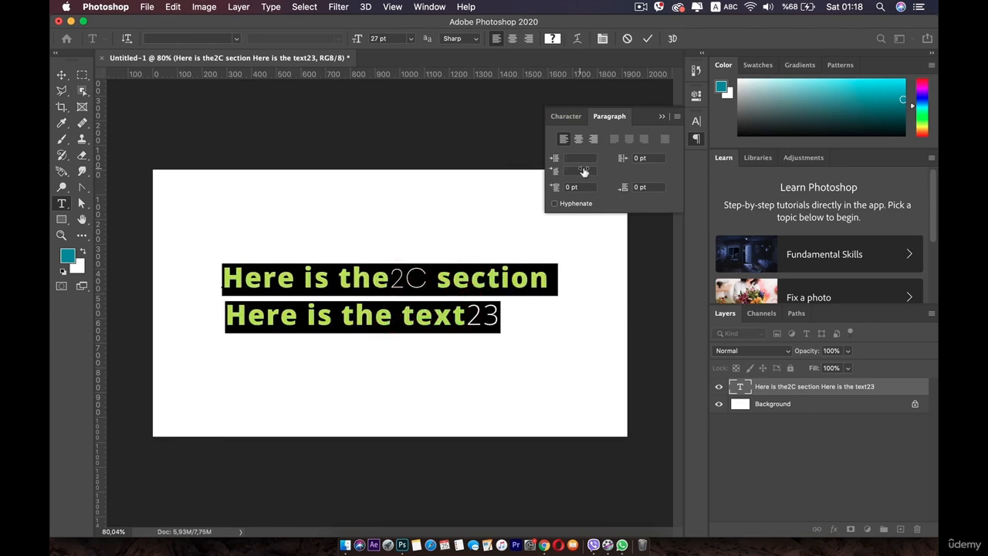